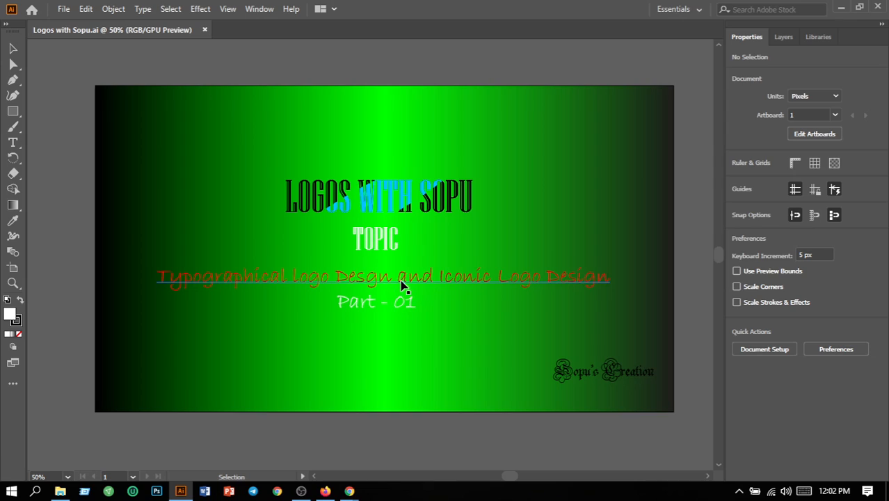
Delete "and Iconic Logo Design" from the red topic line so it ends after "Typographical logo Desgn"
click(13, 142)
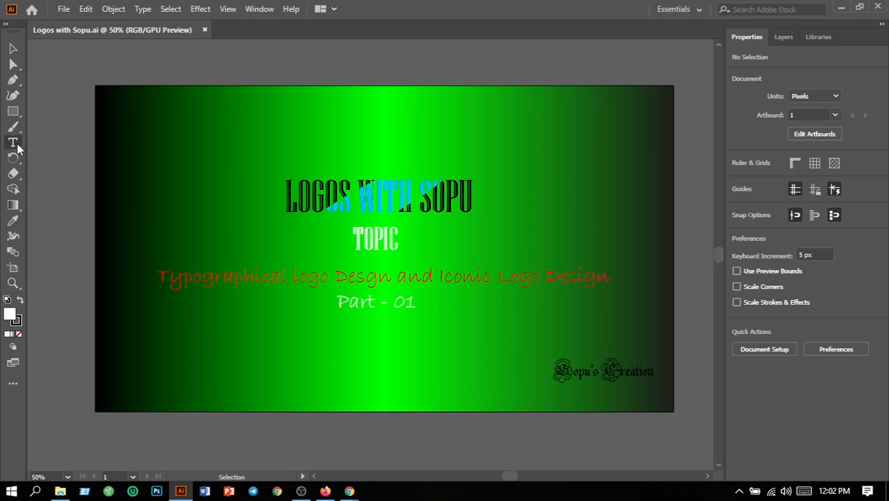
click(442, 278)
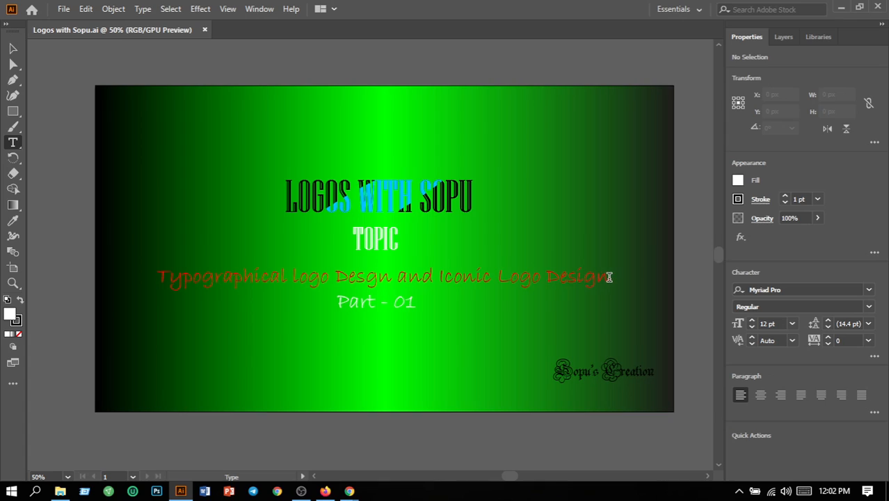
drag(608, 277, 399, 273)
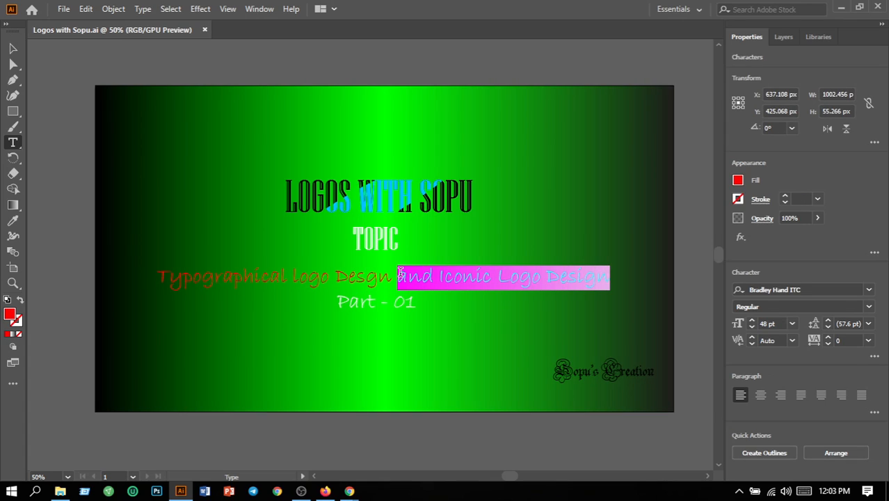
key(BackSpace)
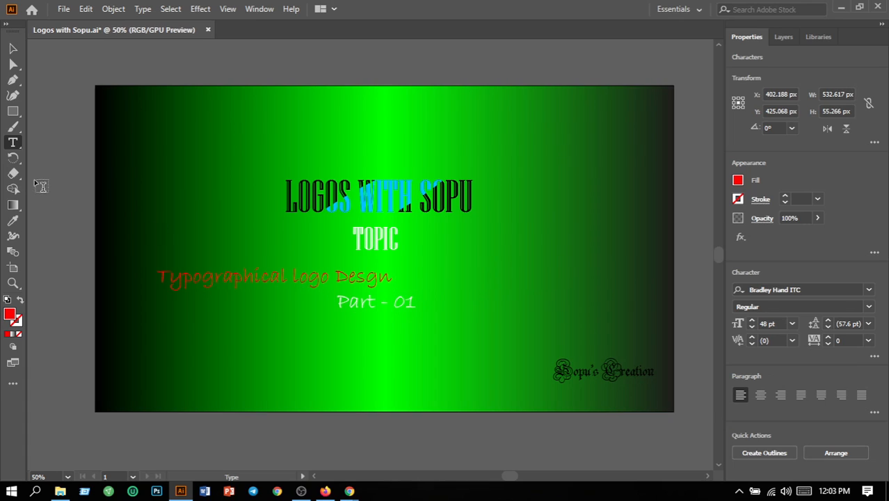
Move the shortened red topic line horizontally so it sits centred beneath the TOPIC heading
click(12, 48)
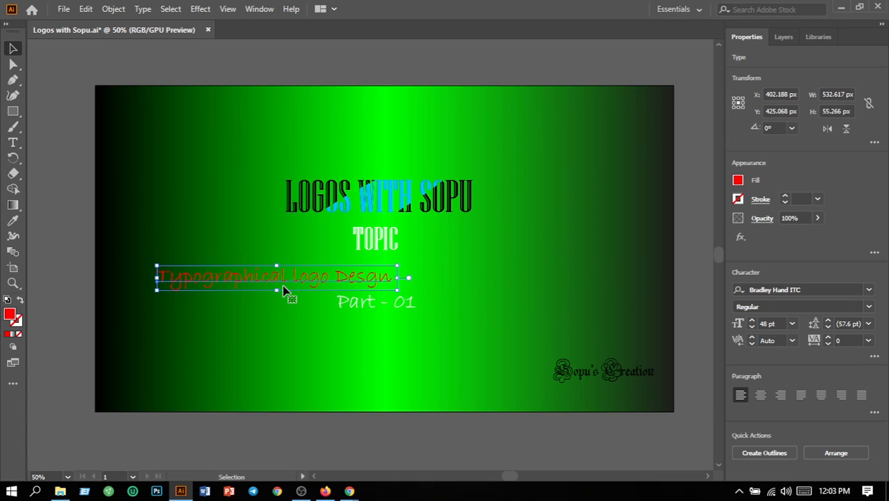
drag(311, 280, 410, 279)
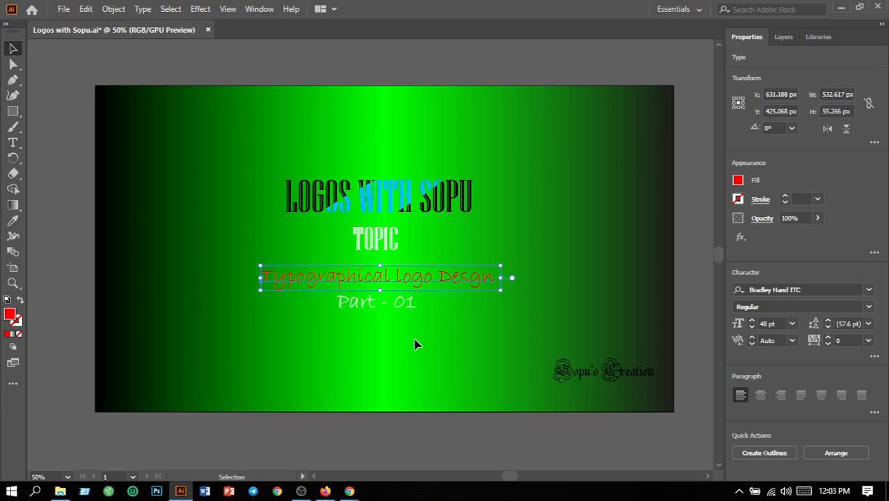
click(262, 367)
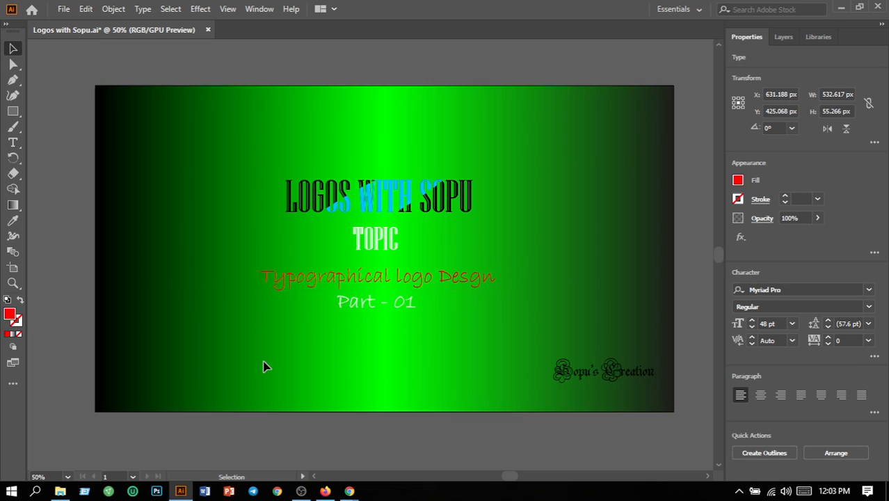
Change the fill of the "Typographical logo Desgn" text to white, FFFFFF
click(421, 280)
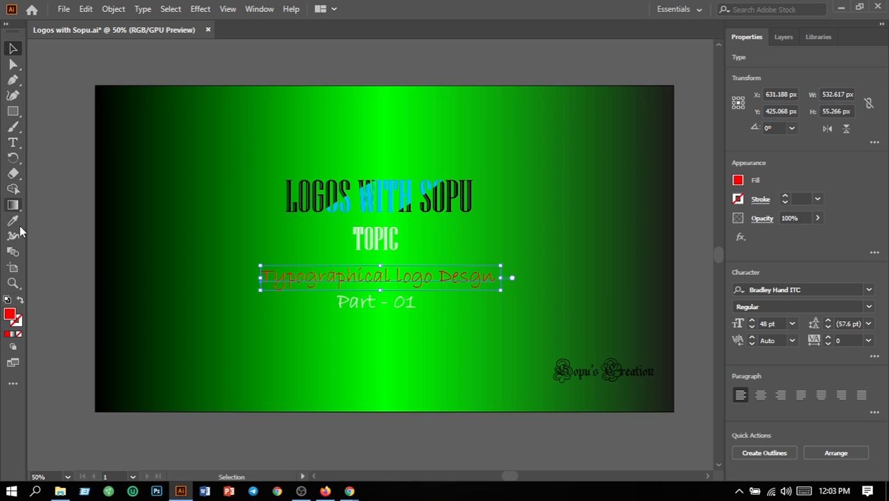
double_click(16, 319)
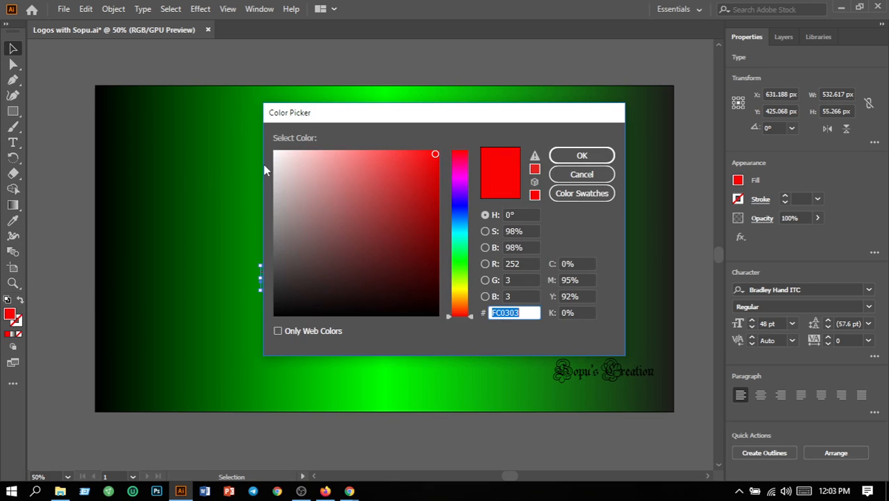
drag(276, 151, 273, 148)
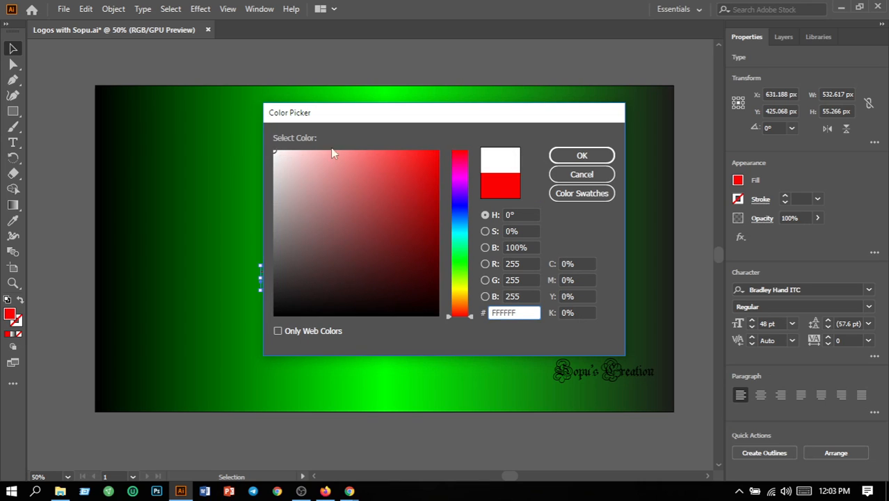
click(590, 159)
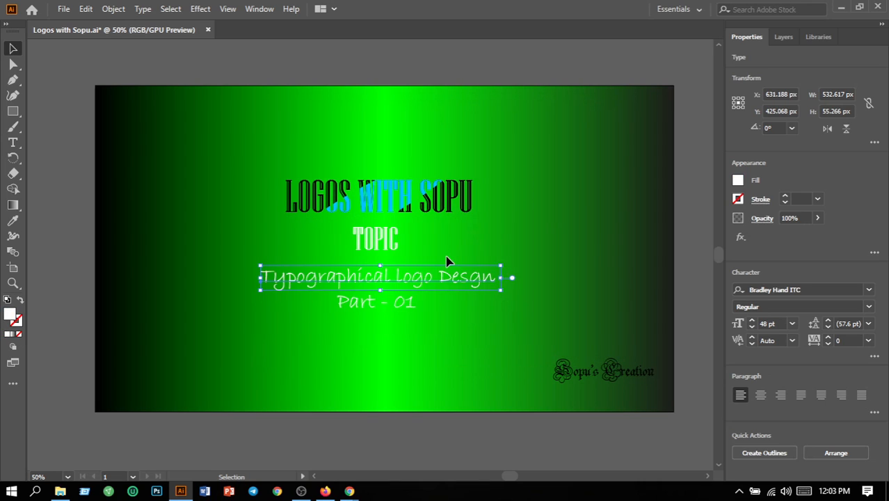
click(507, 352)
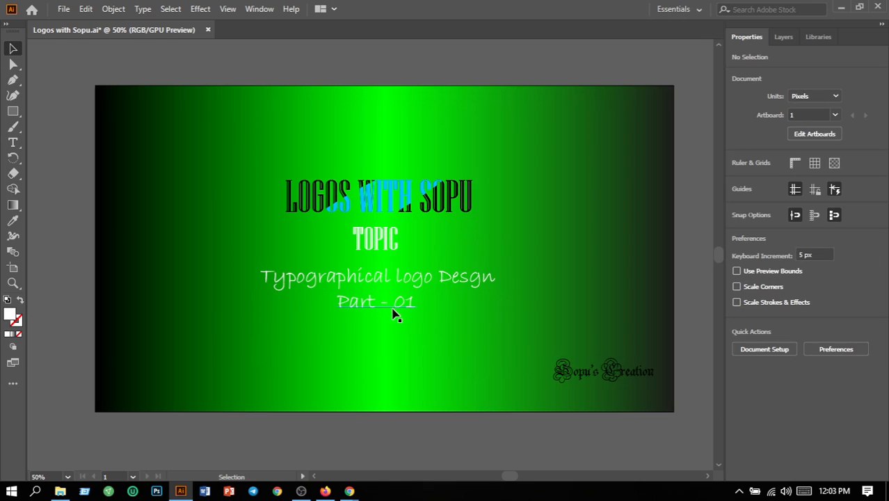
Change the fill of the "Part - 01" text to near-black, 020202
click(400, 306)
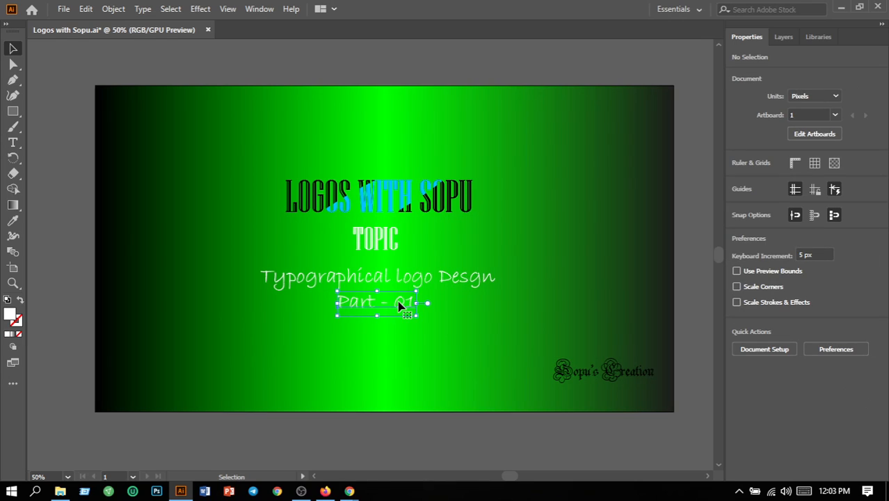
double_click(10, 315)
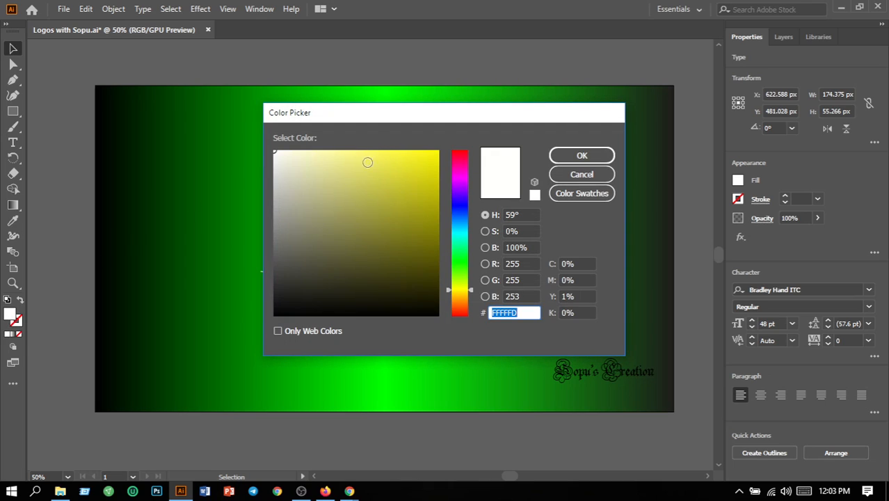
drag(278, 312, 280, 310)
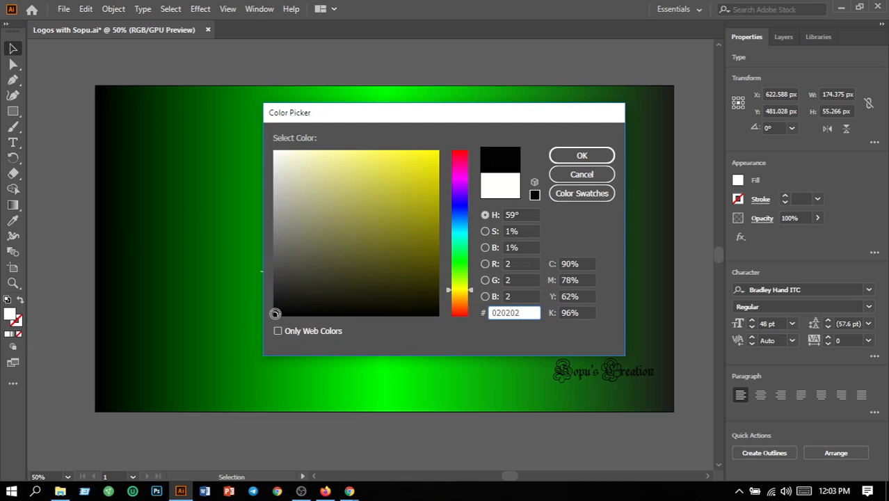
click(582, 155)
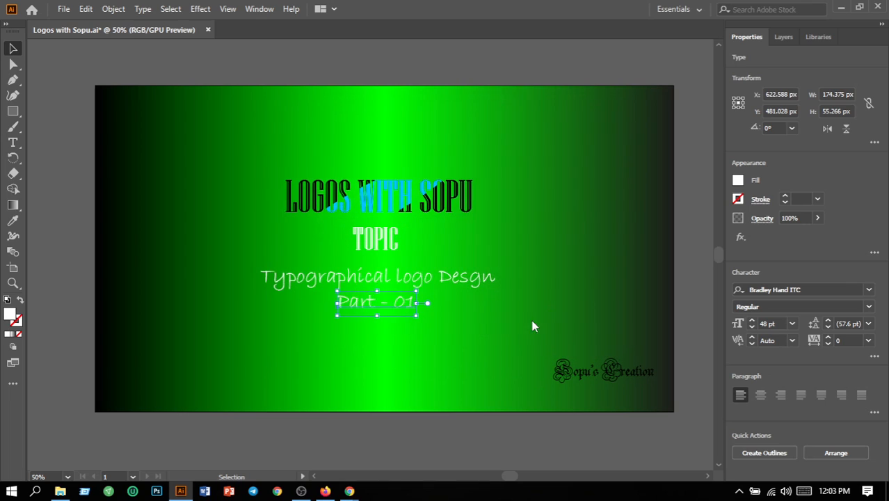
click(487, 349)
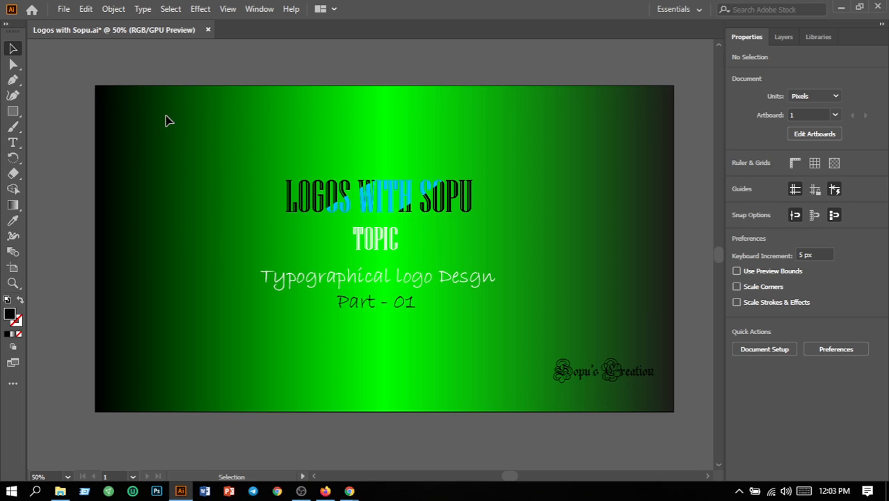
Unlock all objects and delete the green gradient background rectangle
click(114, 9)
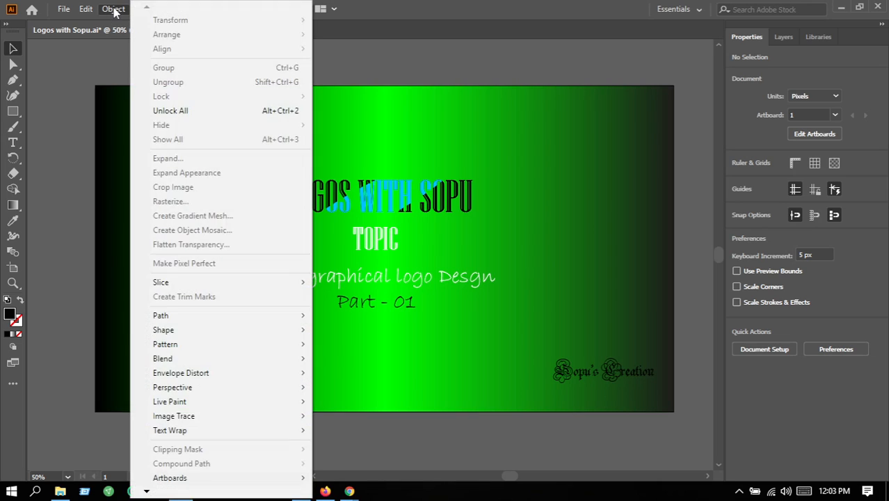
click(186, 113)
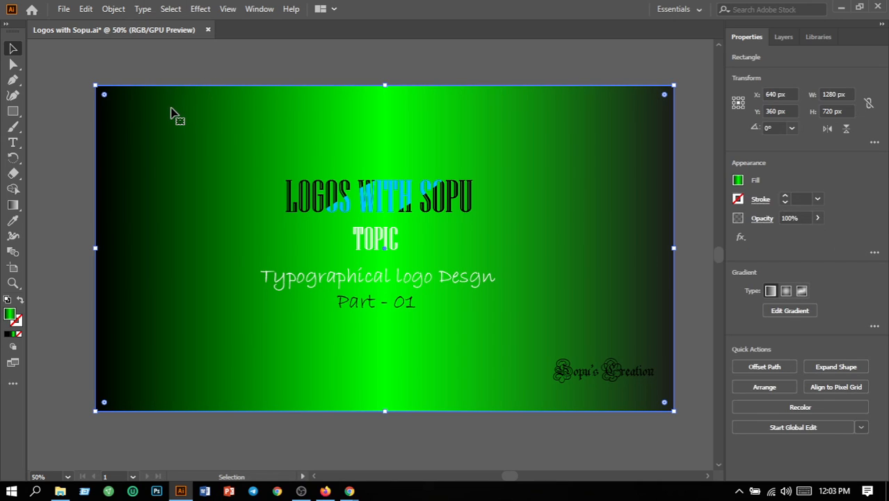
key(Delete)
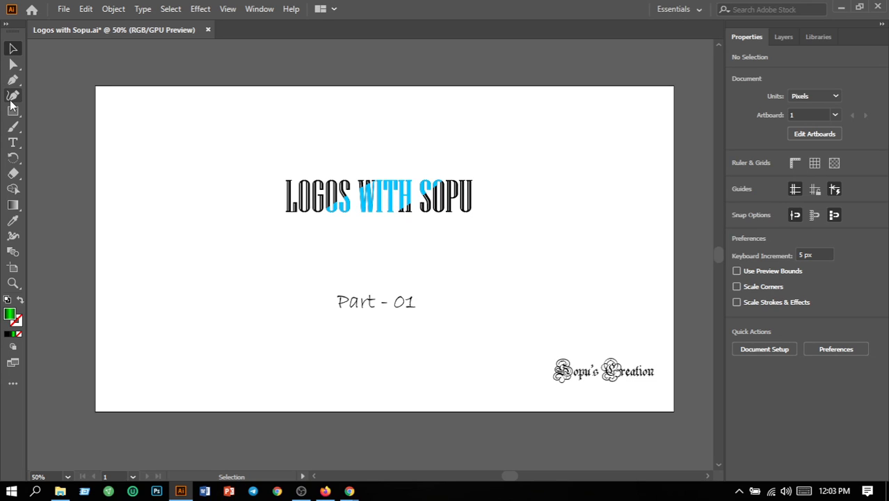
Draw a 1280 by 720 px rectangle covering the whole artboard and give it a solid red fill, FF0000
drag(12, 111, 673, 411)
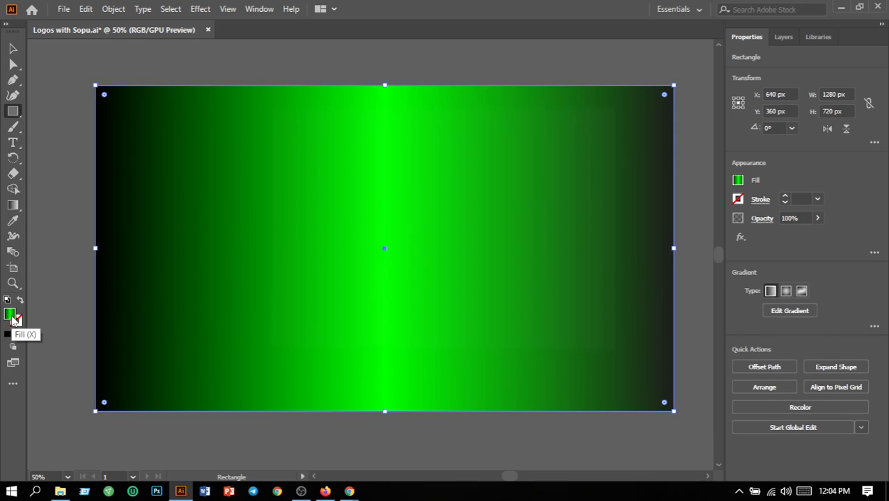
double_click(11, 317)
click(457, 314)
click(437, 152)
click(566, 160)
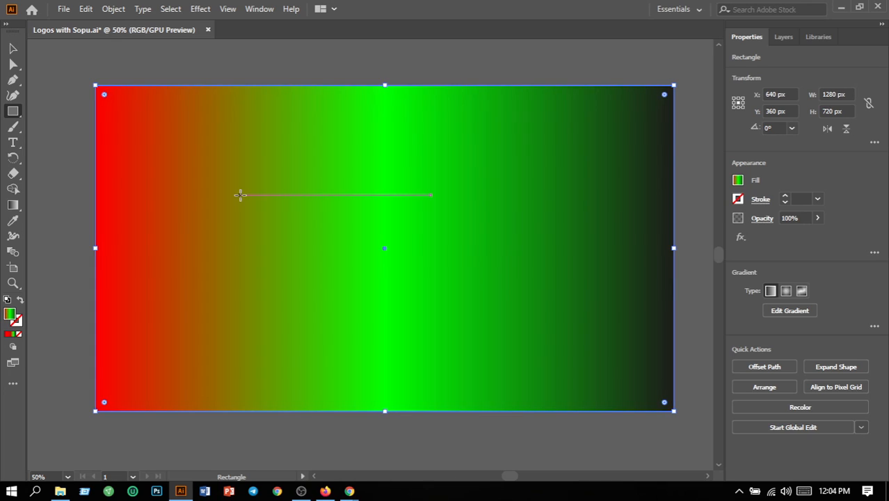
click(7, 335)
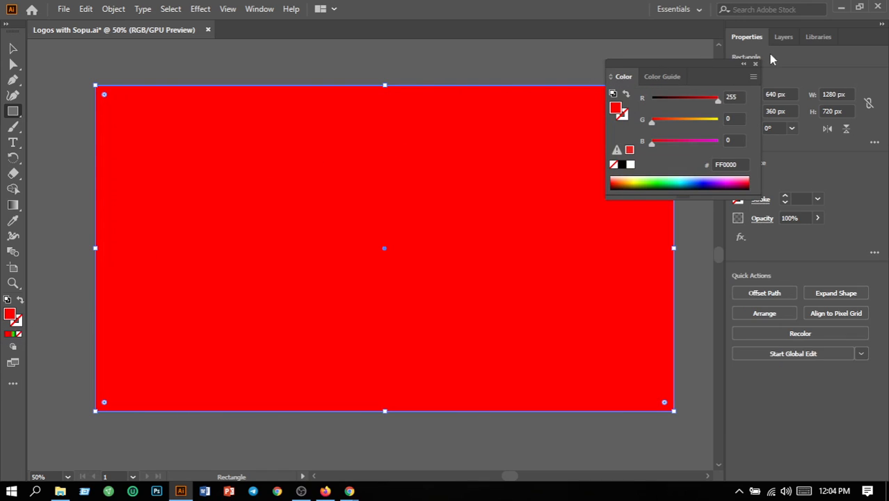
click(755, 64)
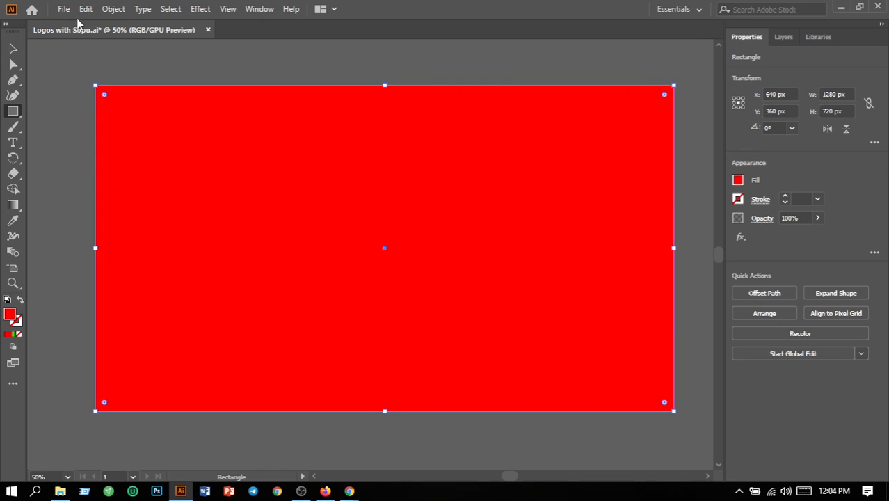
Send the red rectangle to the back behind all the text and deselect it
click(105, 9)
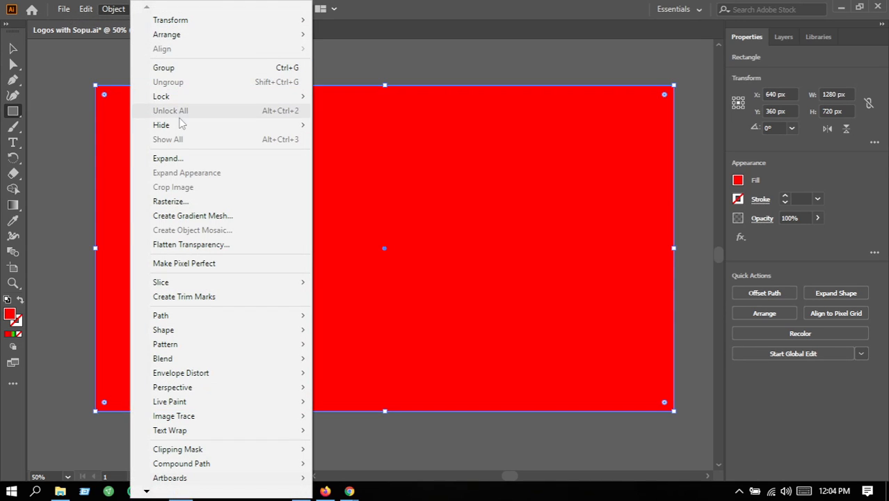
mouse_move(238, 39)
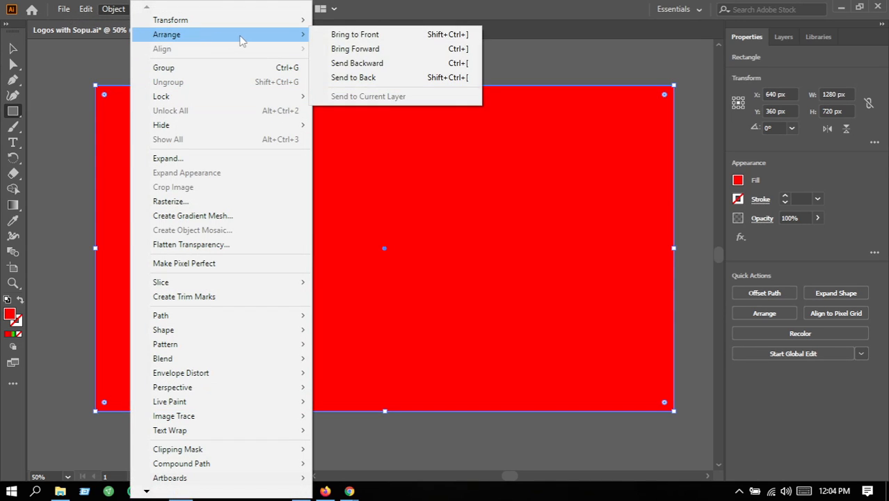
click(353, 79)
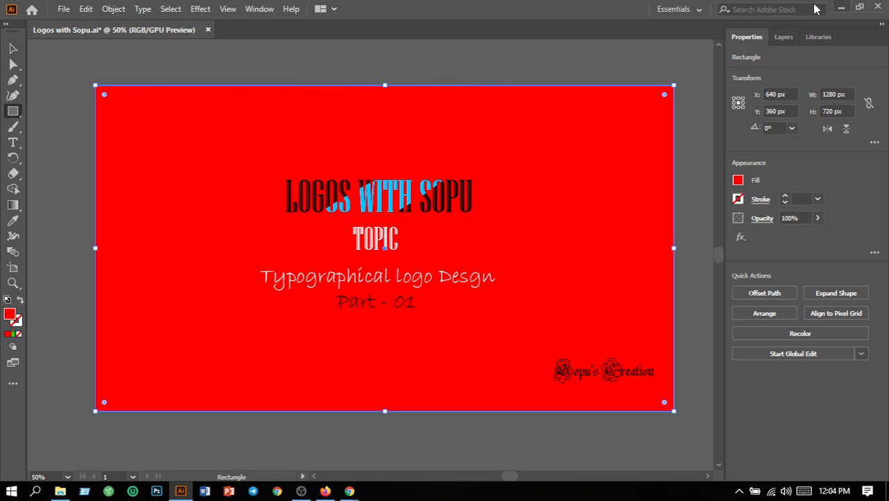
click(18, 52)
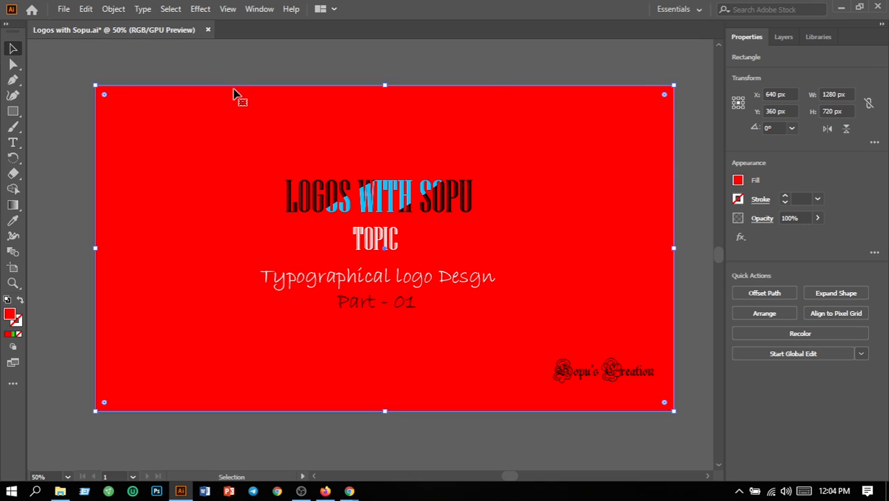
click(272, 73)
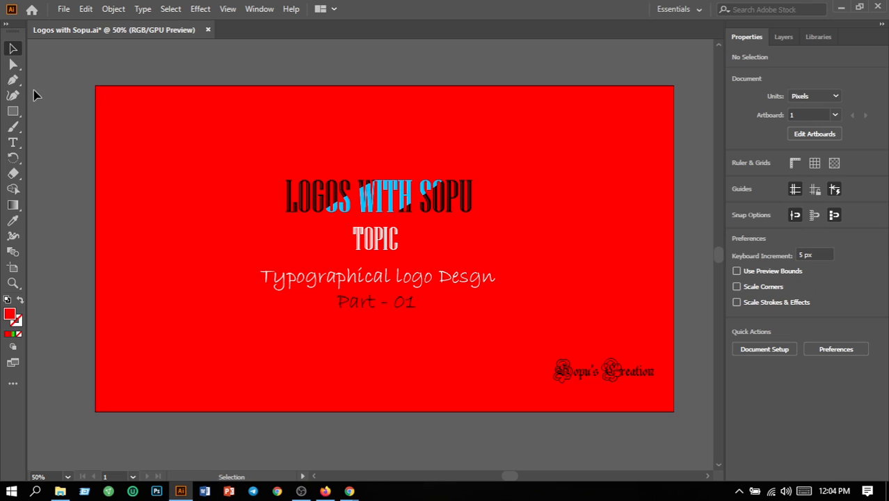
Save the document and export it to the "Logos with sopu" folder as the JPEG "Logos with Sopu.jpg" with Use Artboards enabled
click(63, 9)
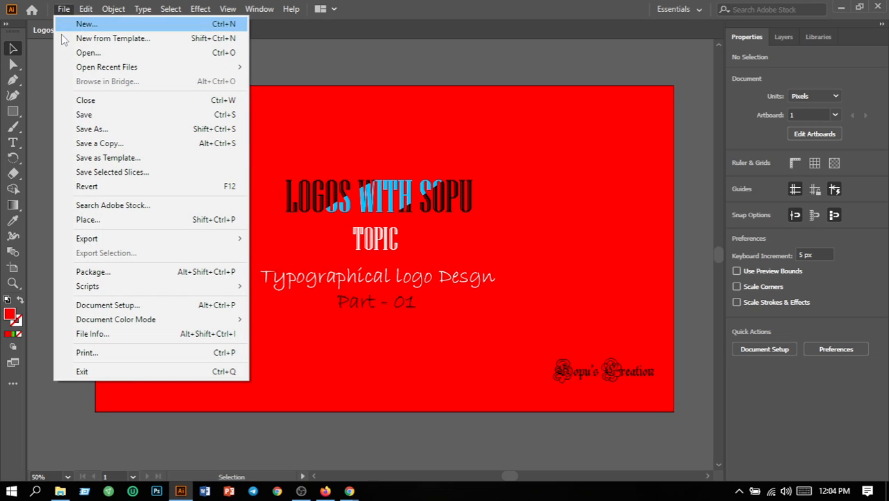
click(92, 115)
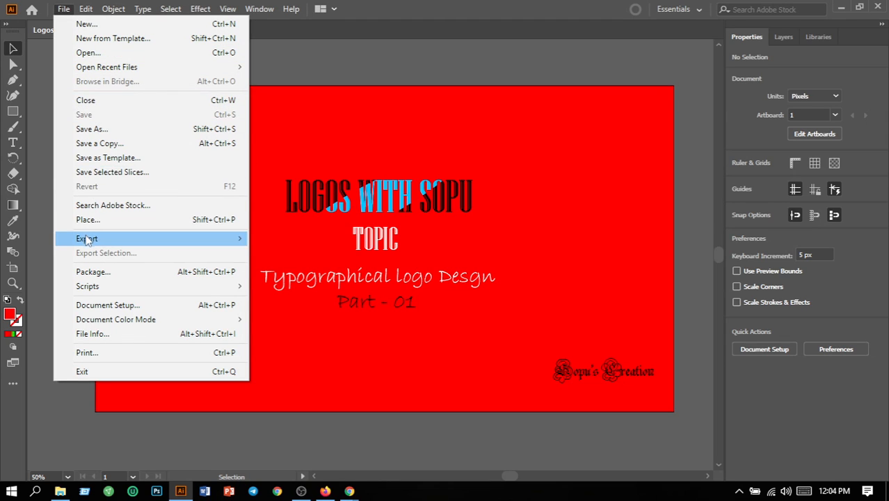
mouse_move(87, 239)
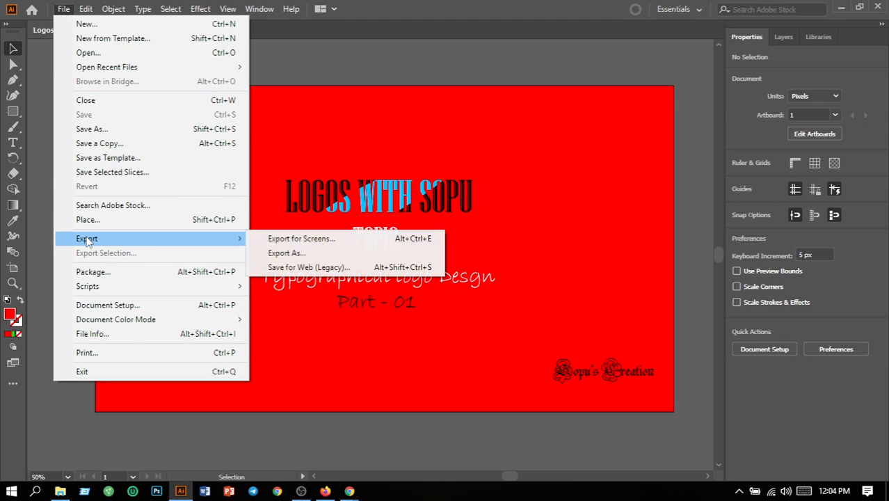
click(277, 255)
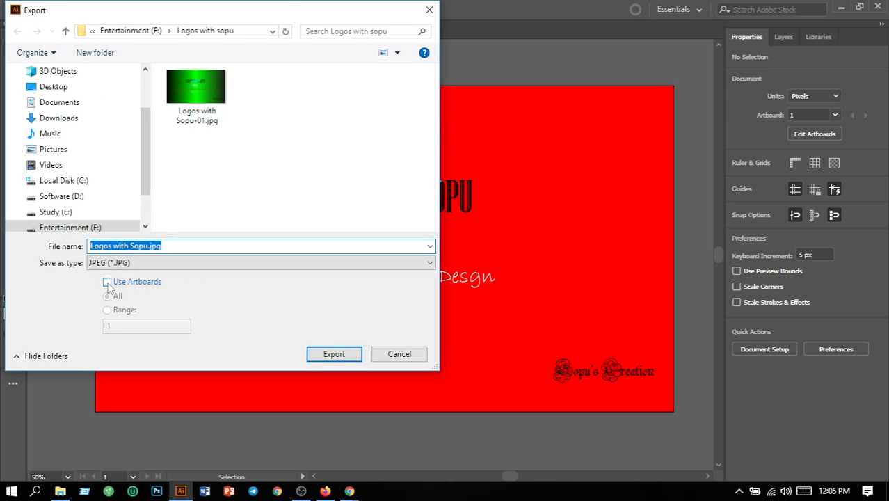
click(107, 282)
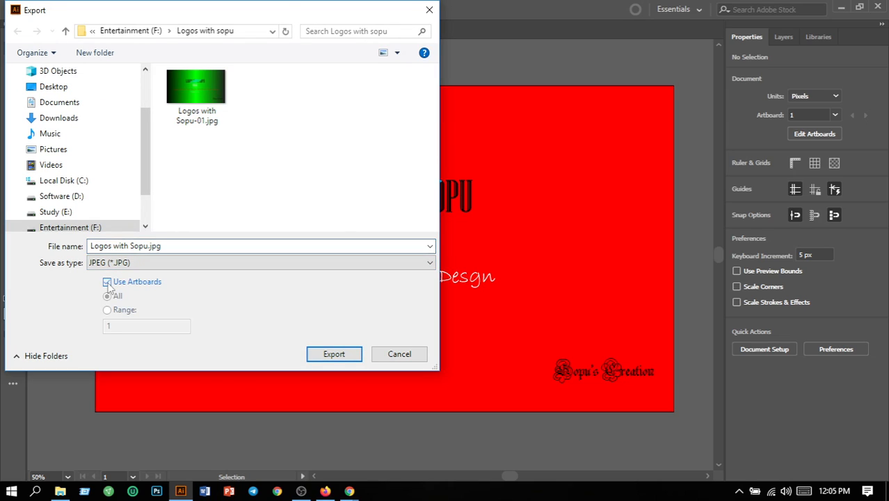
click(345, 355)
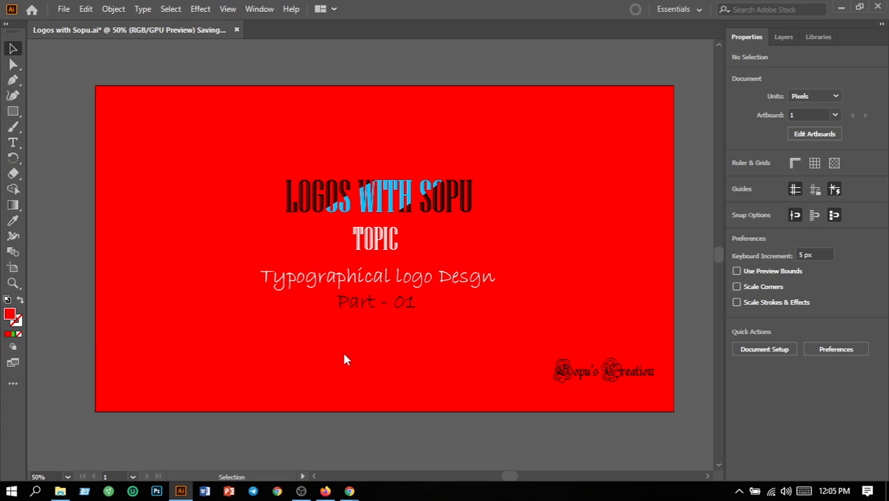
Finish the JPEG export with the RGB colour model, High quality 6 and 300 ppi resolution
click(502, 411)
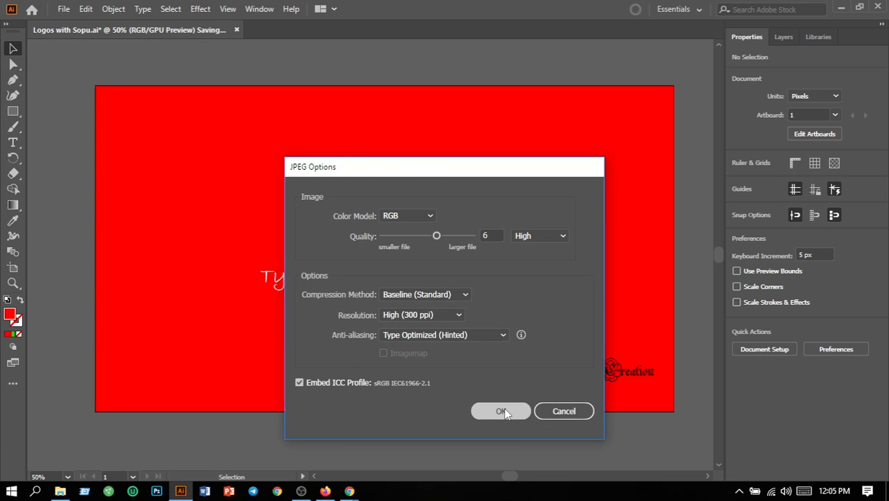
click(562, 276)
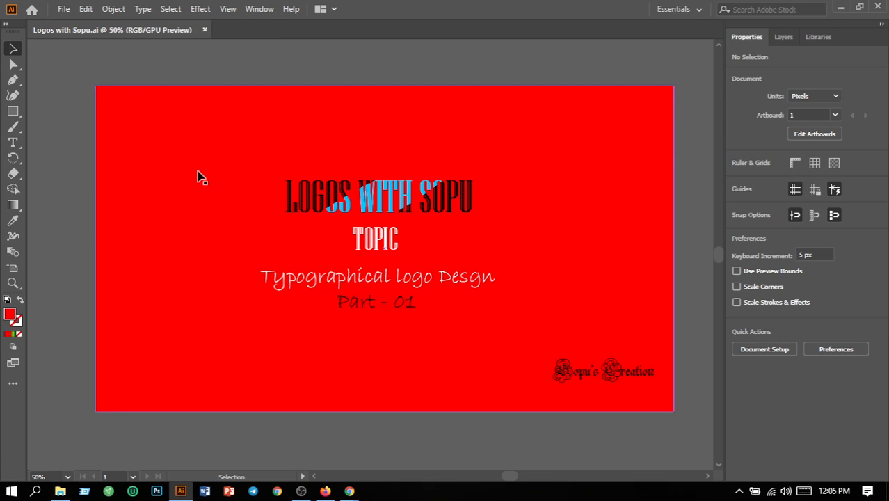
Create a new blank 10 by 10 in document with one artboard
click(62, 9)
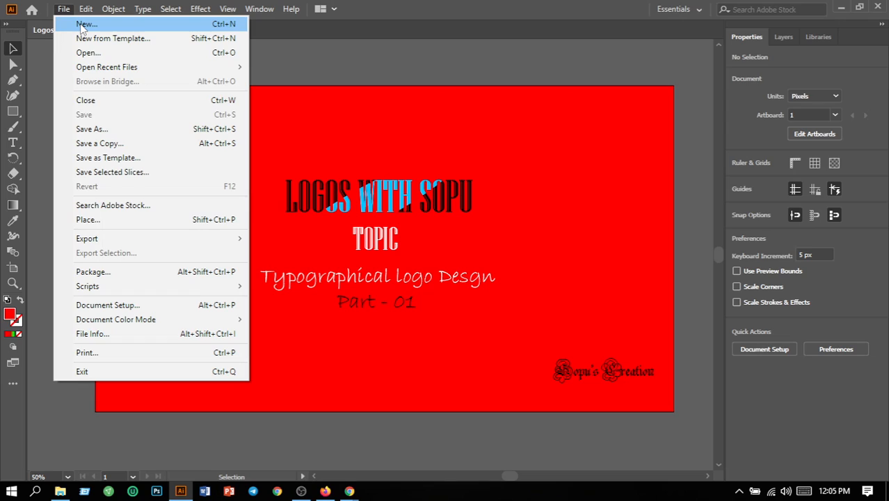
click(82, 25)
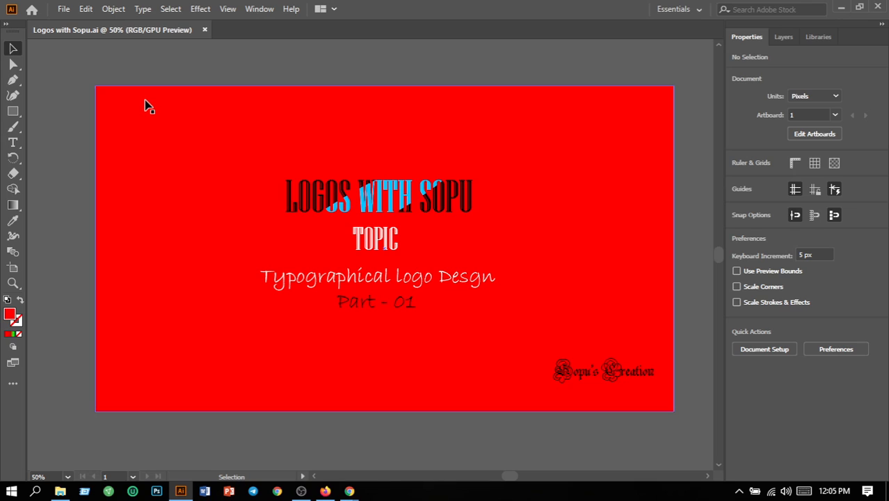
key(ctrl+n)
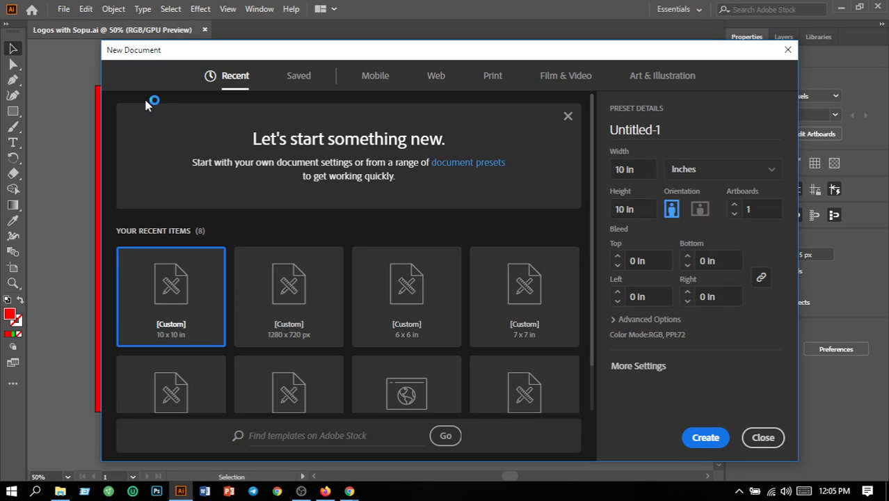
click(705, 439)
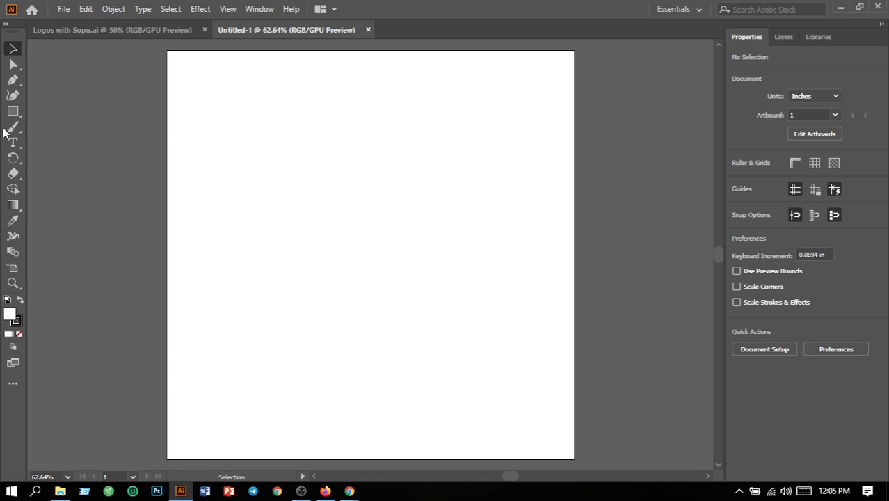
Add a point text object near the middle of the artboard containing the single letter "X"
click(15, 146)
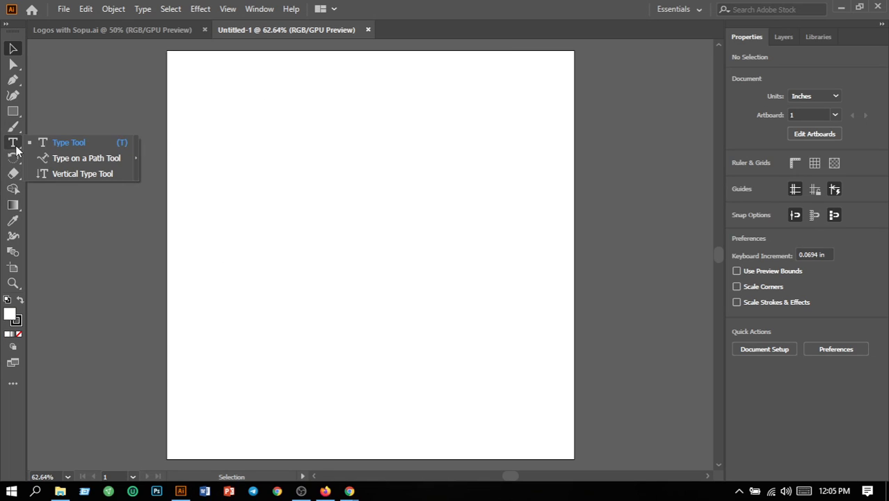
click(62, 143)
click(329, 235)
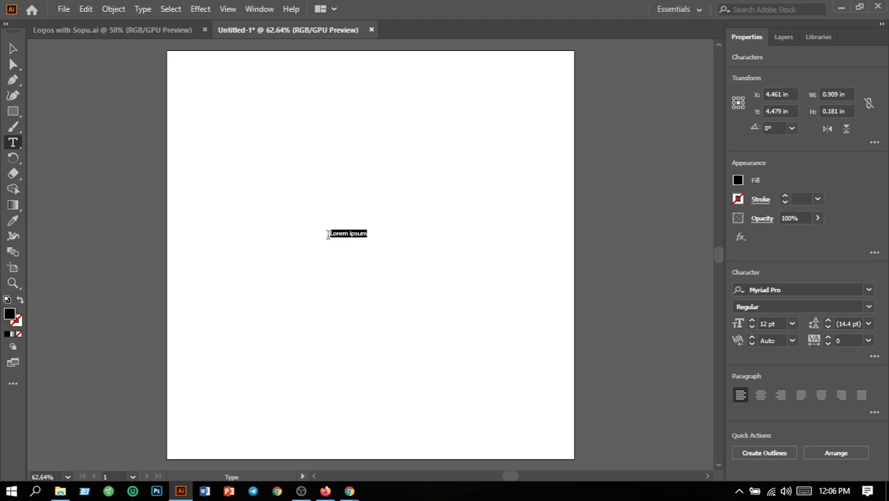
key(BackSpace)
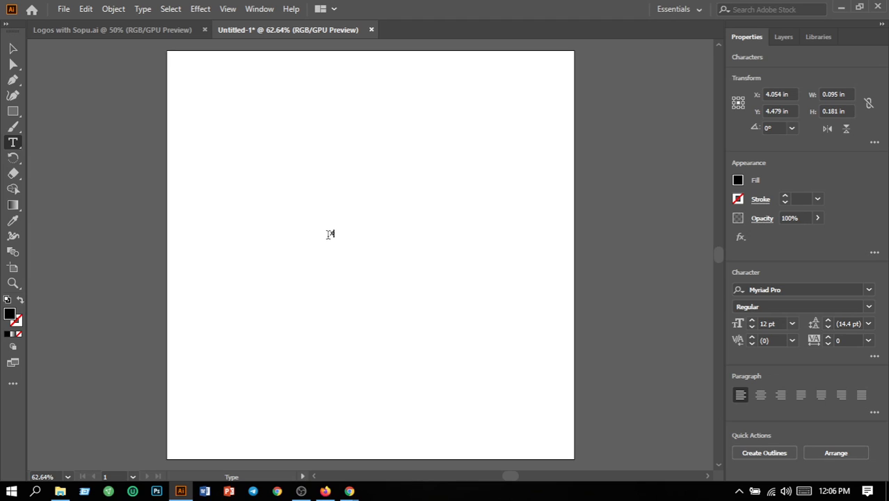
text(x)
Set the font size of the letter X to 250 pt
drag(335, 234, 314, 238)
click(783, 323)
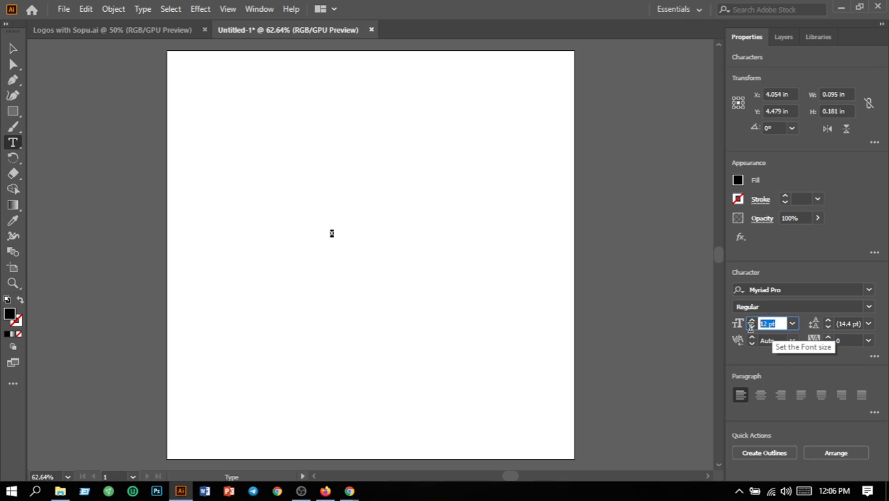
text(250)
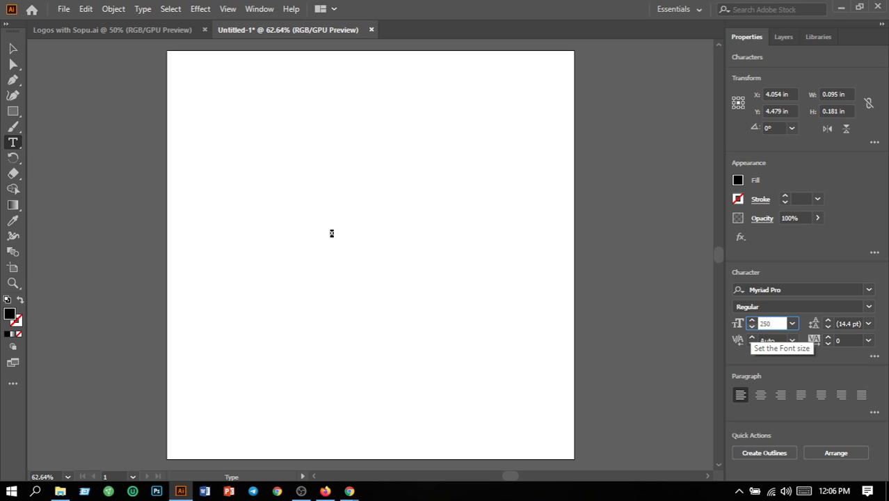
key(Return)
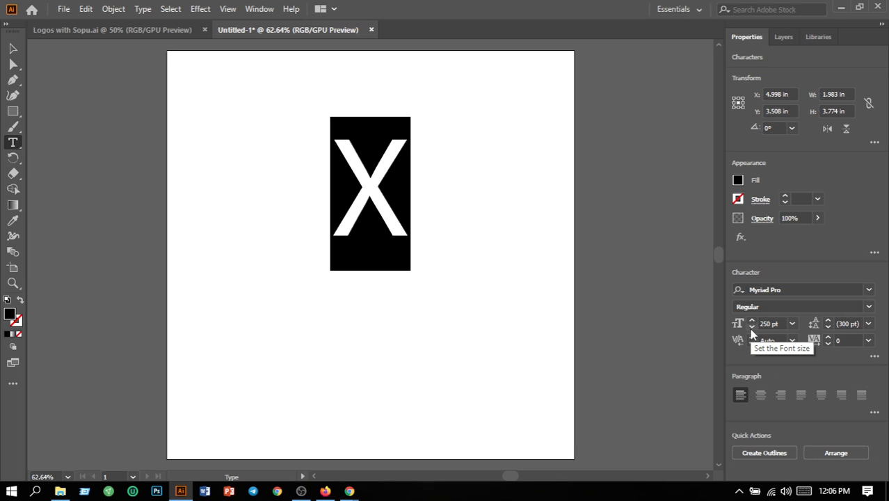
Browse the fonts on the letter X, change it to Potra and finish editing the text
click(869, 291)
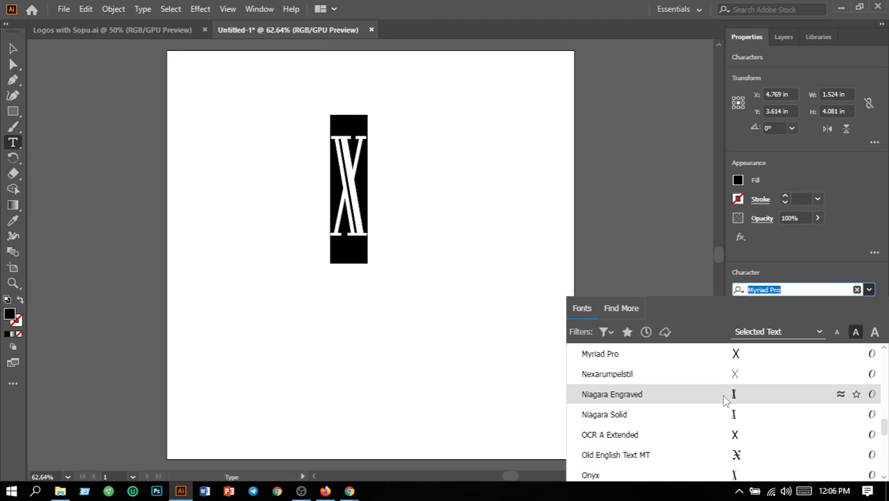
scroll(730, 411, down, 2)
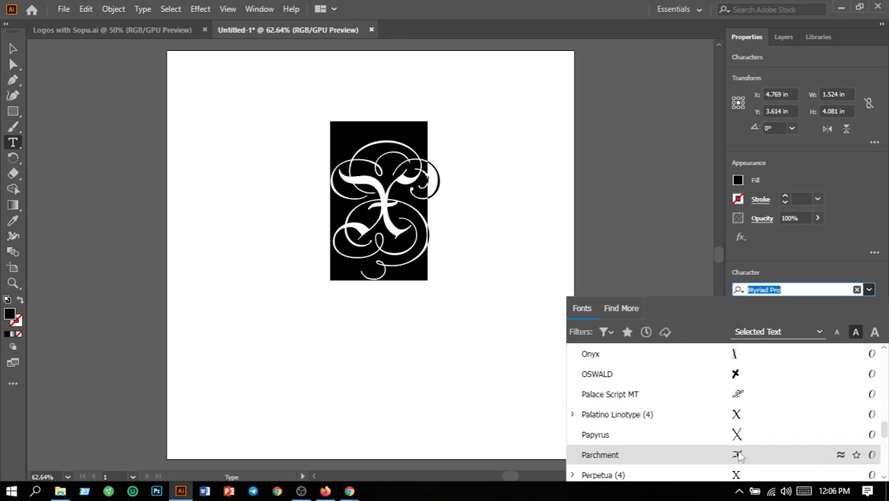
scroll(739, 454, down, 1)
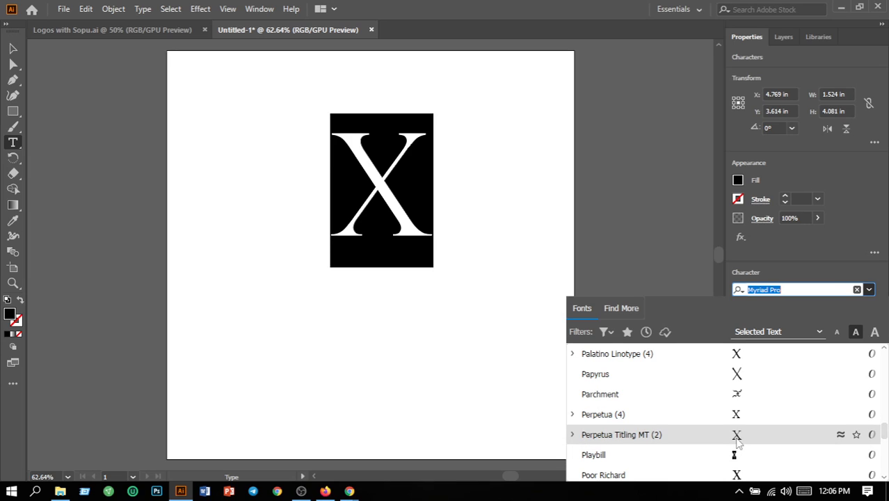
scroll(737, 442, down, 2)
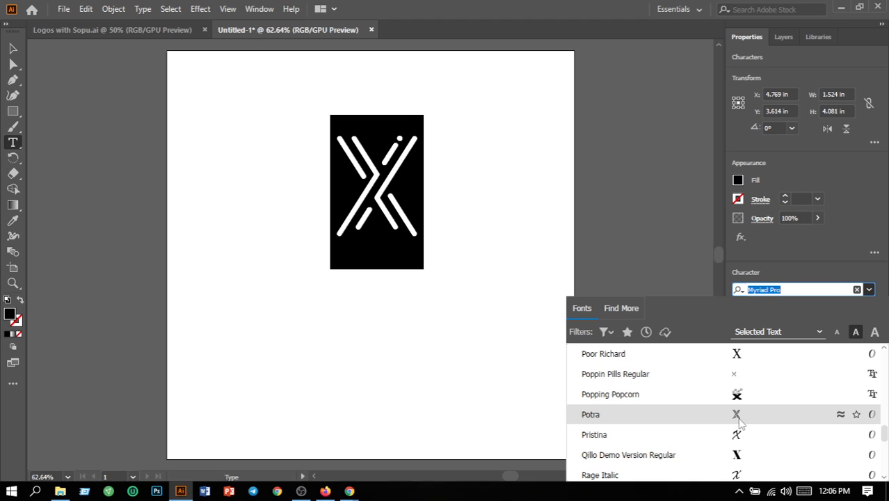
click(738, 417)
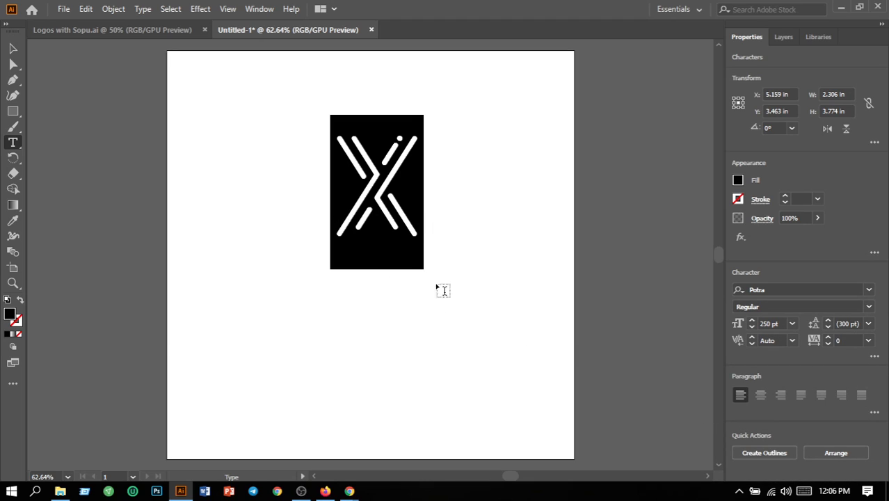
key(Escape)
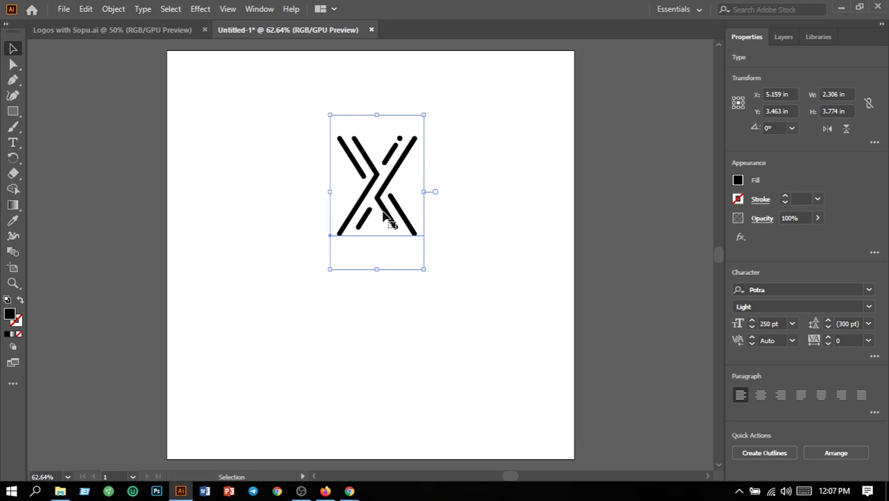
Convert the letter X to ungrouped outlines and move it down toward the artboard's centre
click(143, 9)
click(193, 239)
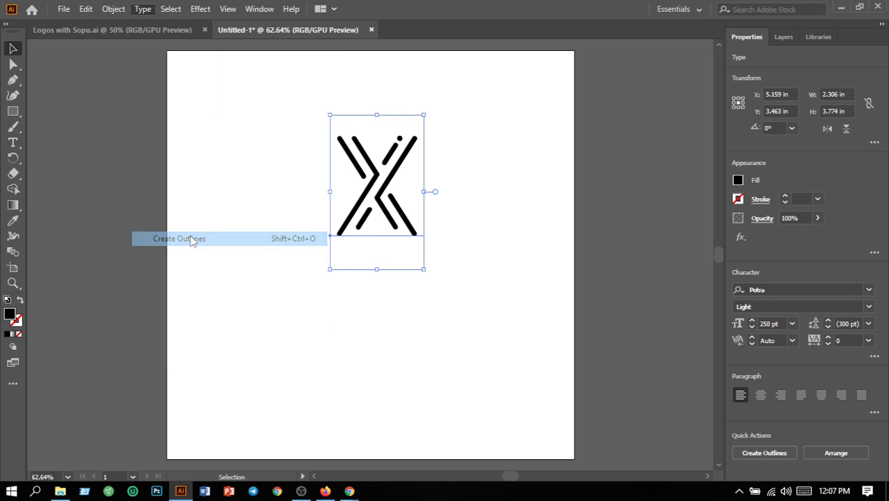
click(111, 8)
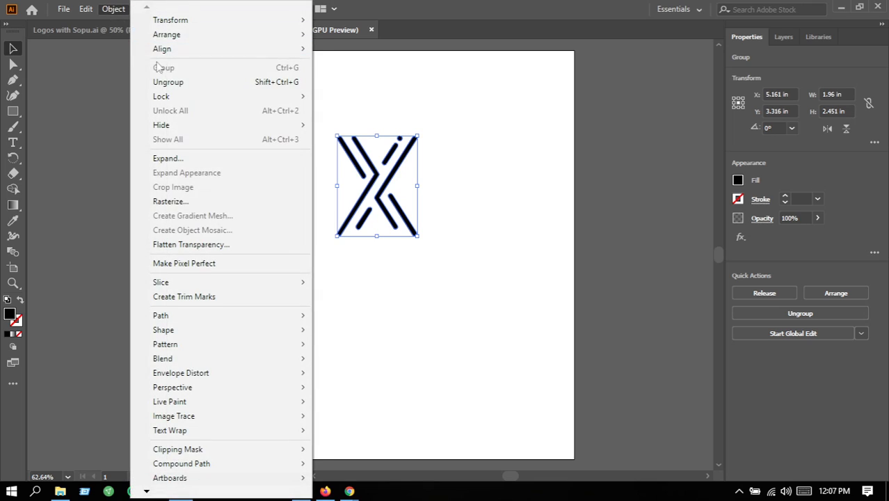
click(178, 84)
click(403, 300)
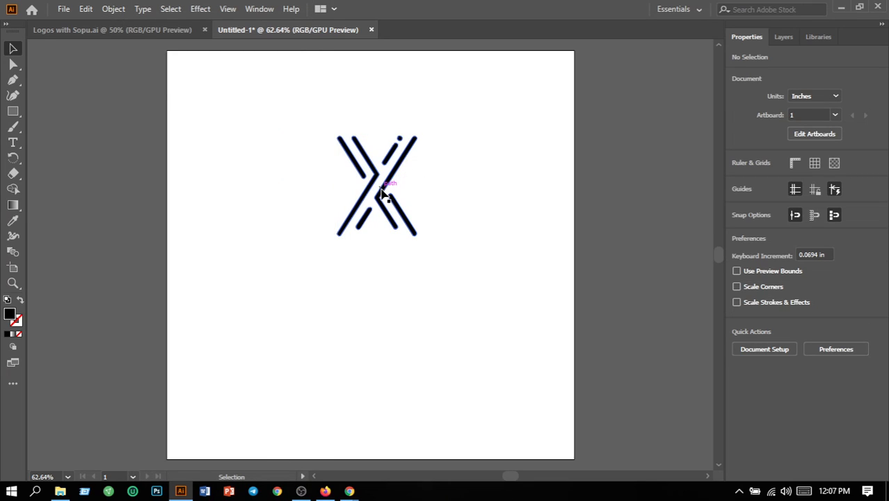
drag(383, 194, 379, 232)
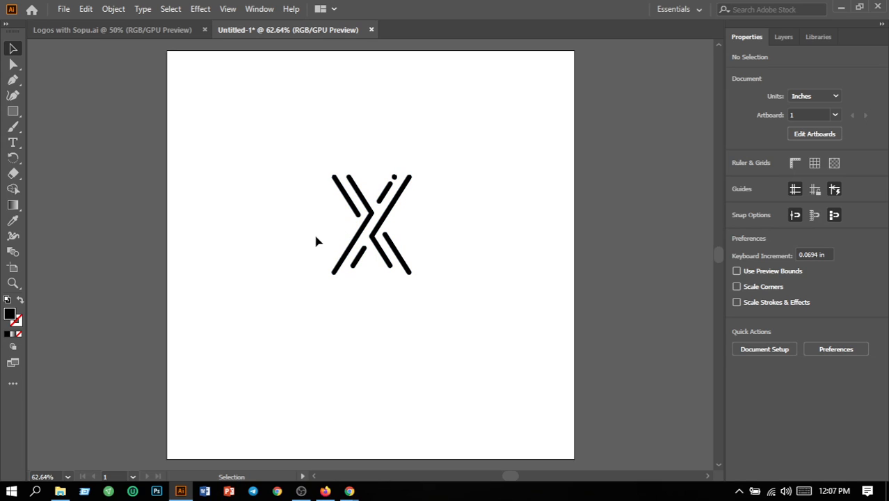
Draw a closed four-sided Pen shape over the X's upper-left short stroke, about 1.1 in wide and 1.53 in high
click(15, 81)
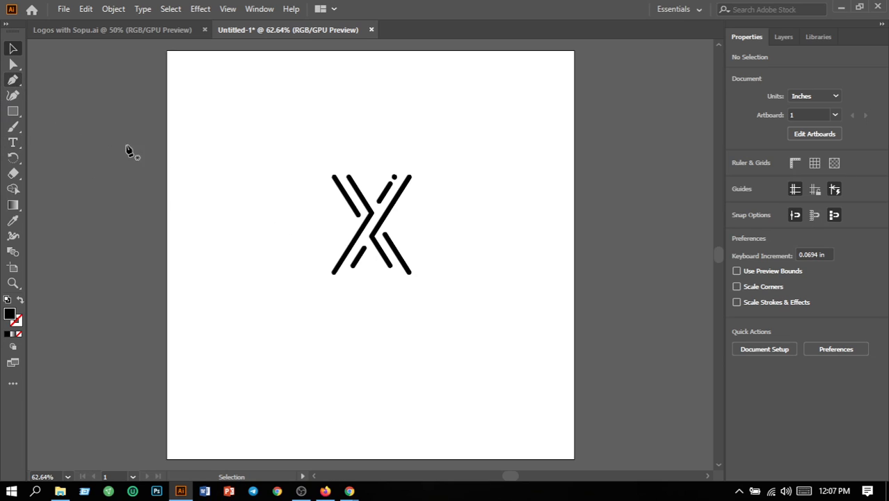
click(318, 169)
click(338, 169)
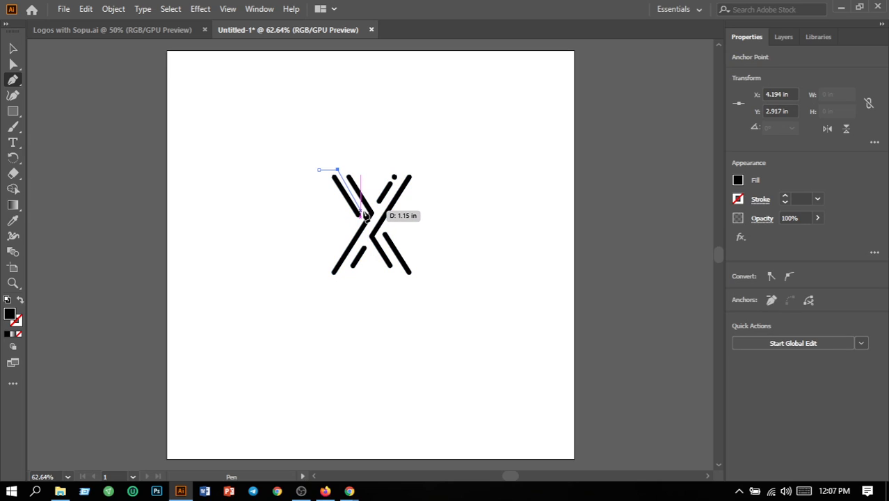
click(363, 211)
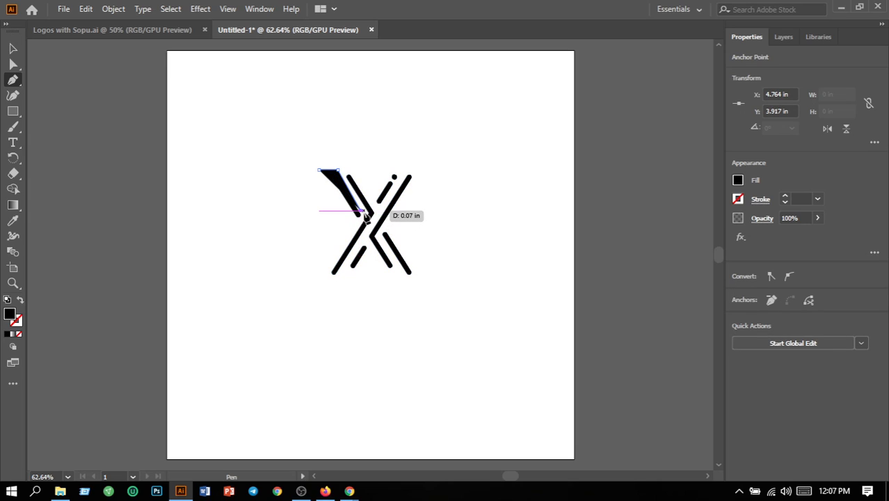
key(ctrl+z)
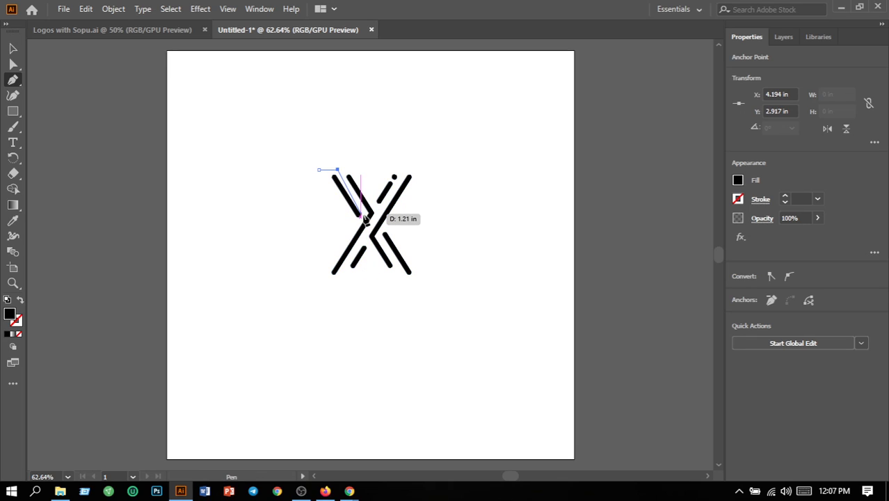
click(364, 214)
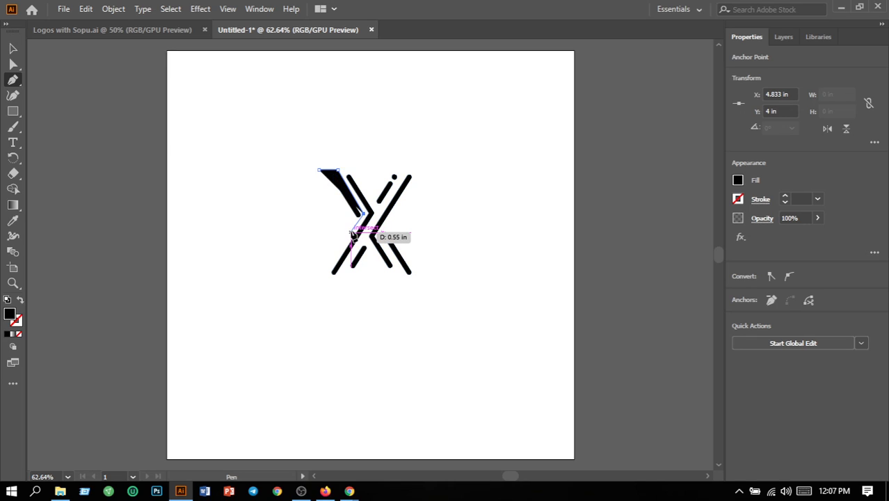
click(350, 231)
click(319, 170)
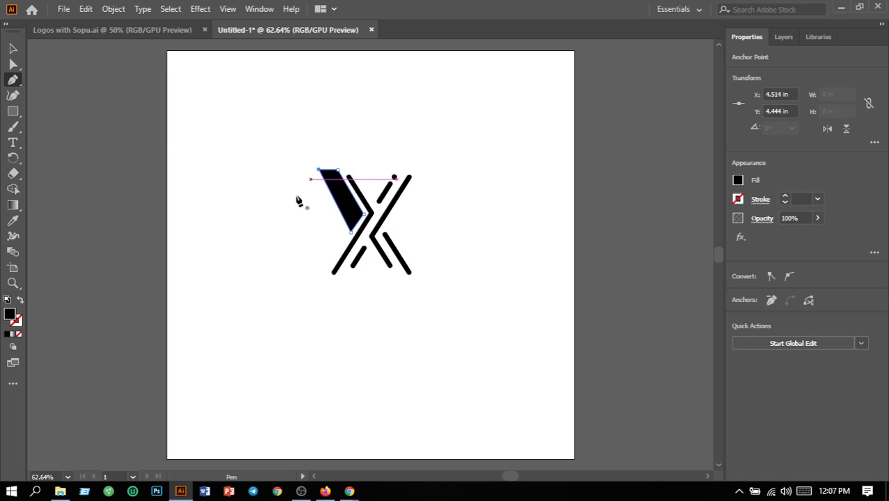
Fill the new four-sided shape with a bright pure red
double_click(10, 314)
click(460, 304)
drag(460, 306, 464, 333)
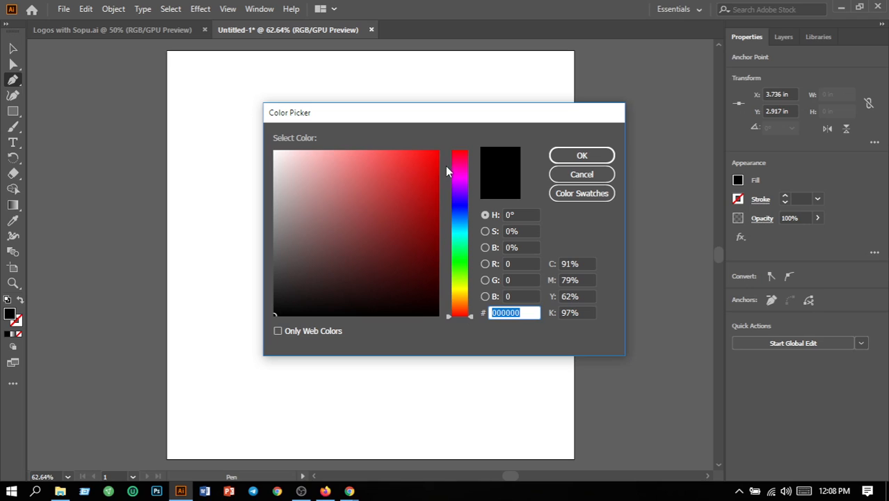
drag(437, 154, 440, 147)
click(567, 156)
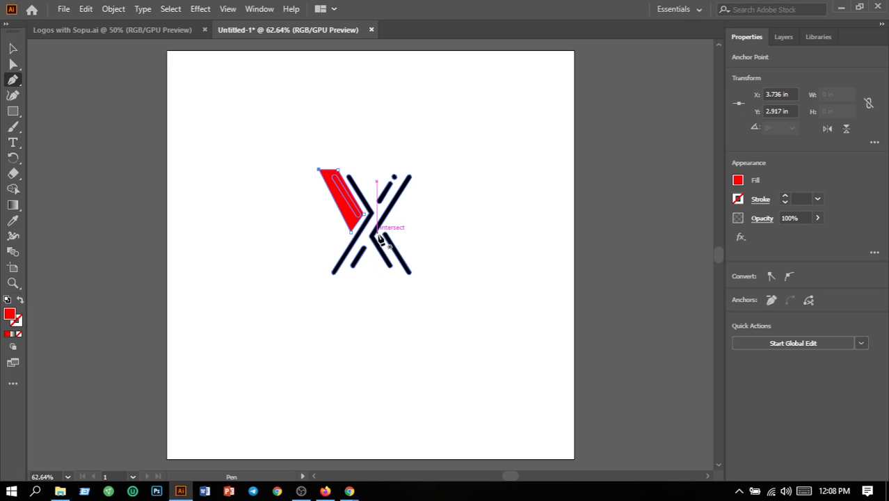
click(394, 177)
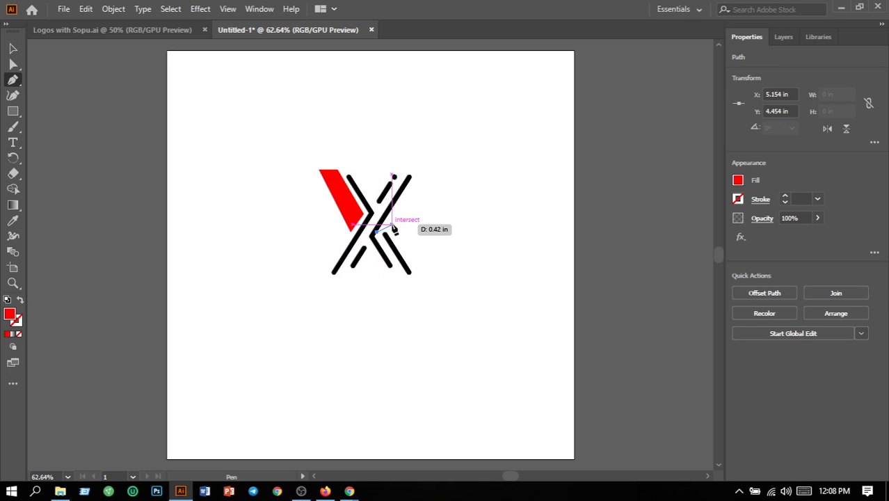
key(ctrl+z)
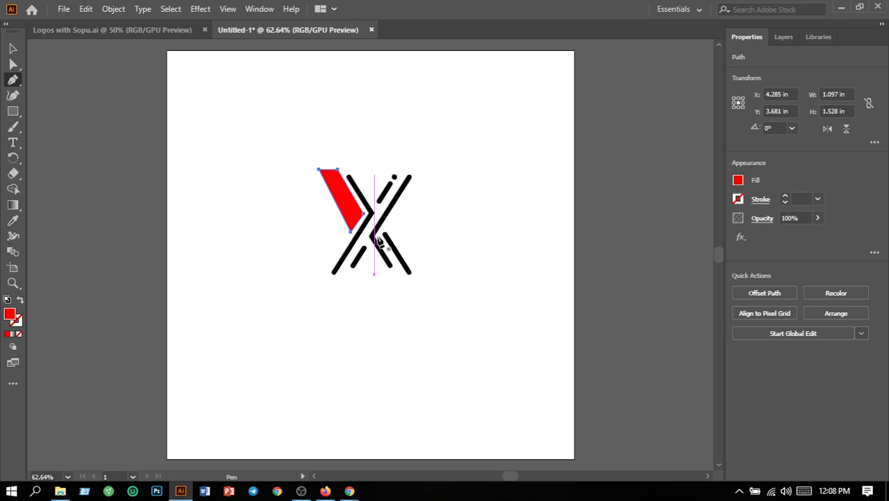
click(373, 237)
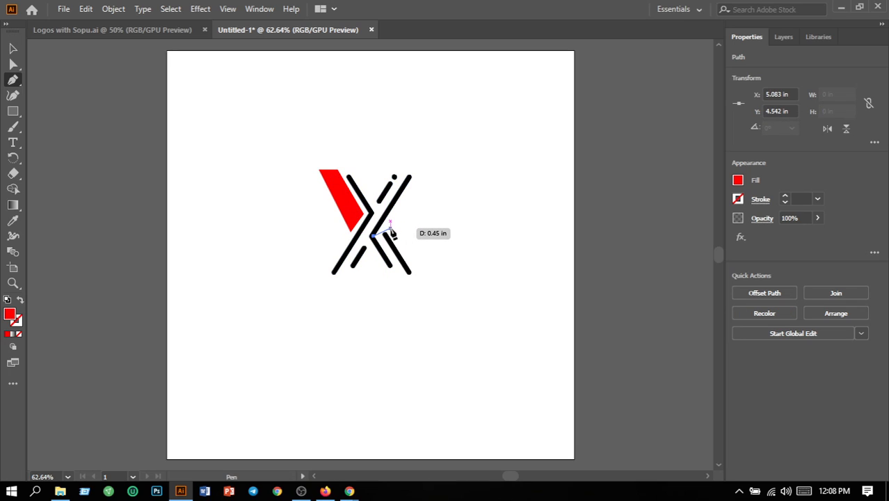
Draw a closed red four-sided Pen shape over the X's lower-right short stroke, about 1.1 in wide and 1.4 in high
click(390, 224)
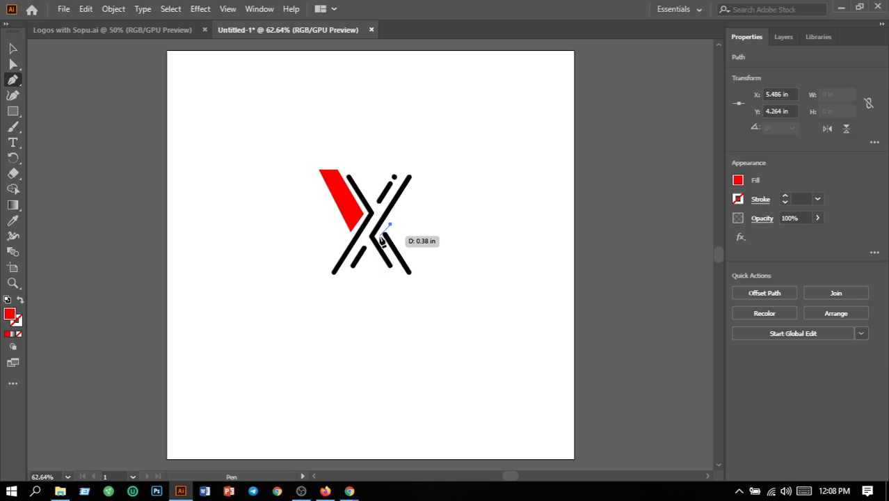
click(382, 232)
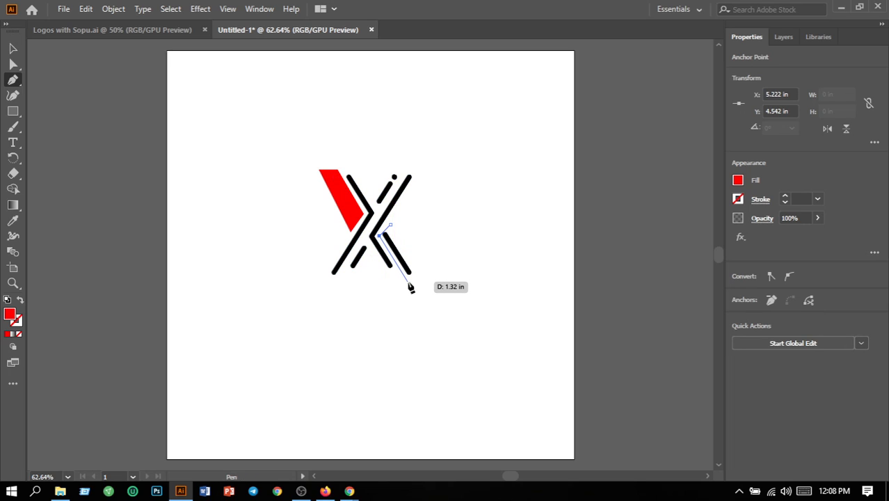
click(407, 281)
click(424, 272)
click(391, 238)
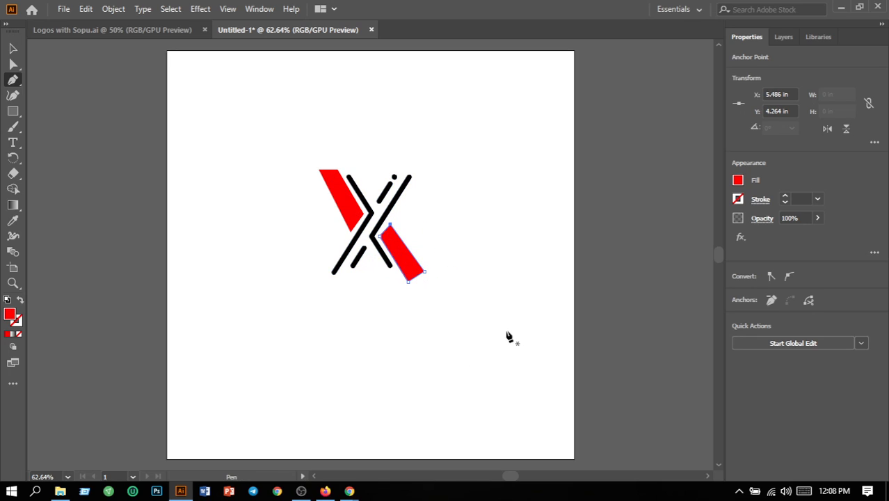
Remove the excess red around the upper-left and lower-right strokes with Shape Builder, leaving only the strokes red
click(12, 49)
click(317, 254)
drag(277, 146, 449, 337)
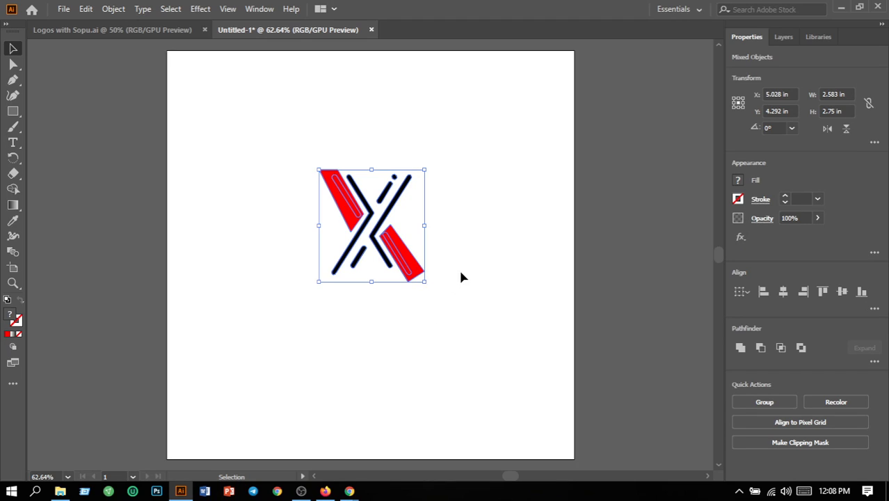
click(13, 189)
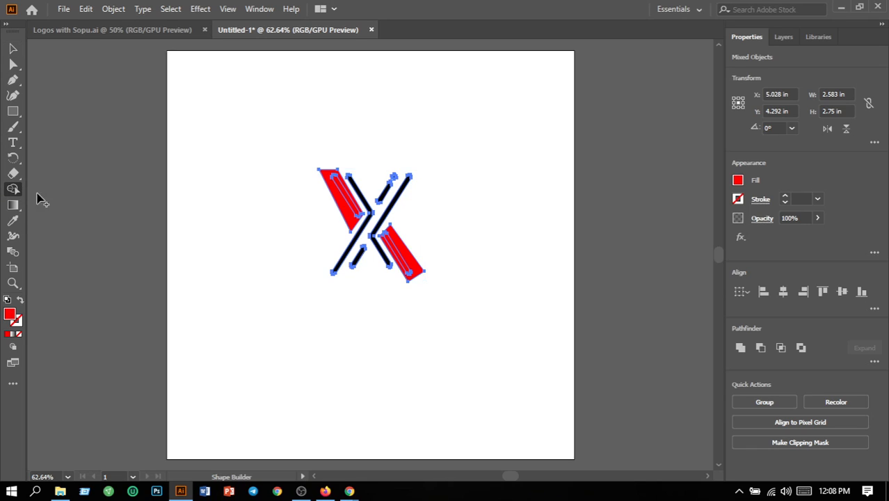
alt+click(350, 221)
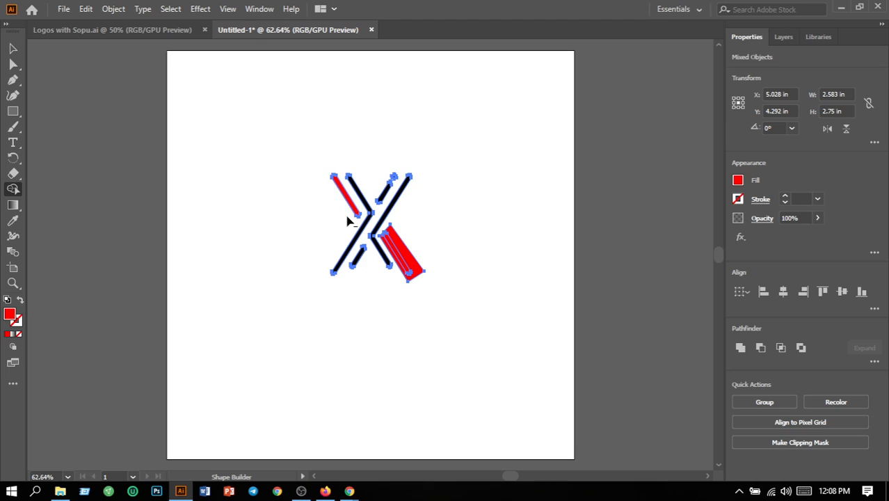
alt+click(410, 266)
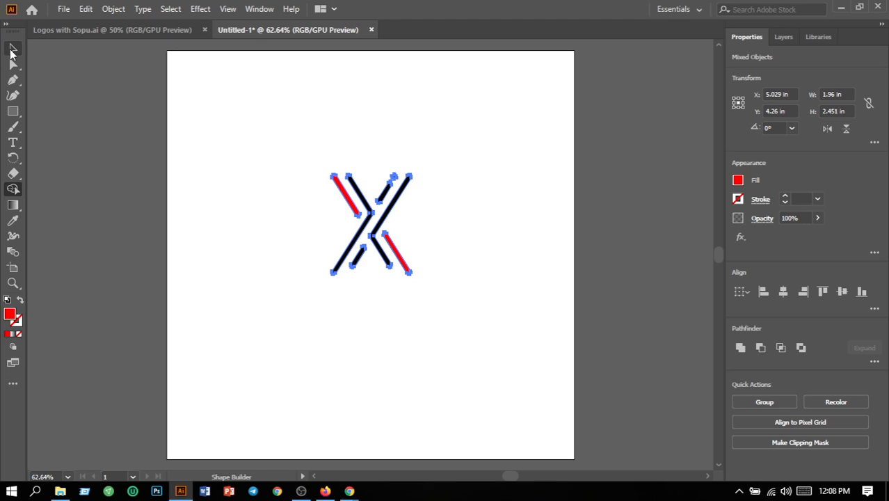
click(13, 48)
click(245, 101)
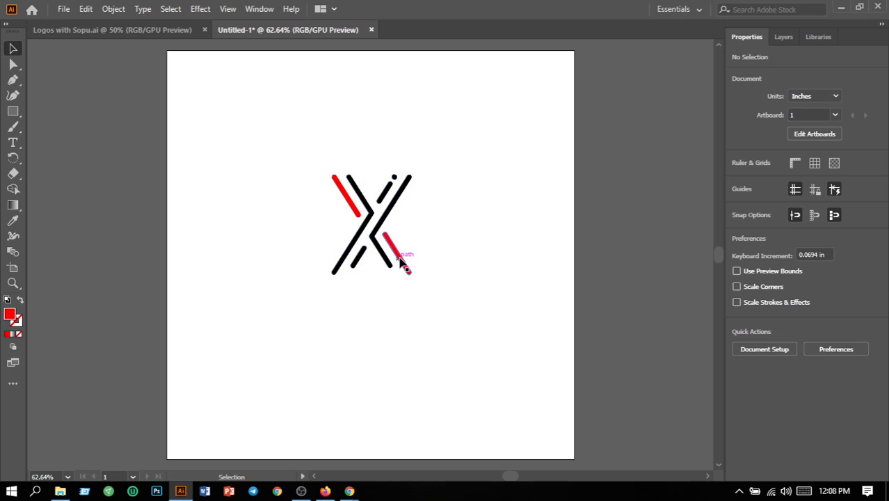
click(378, 251)
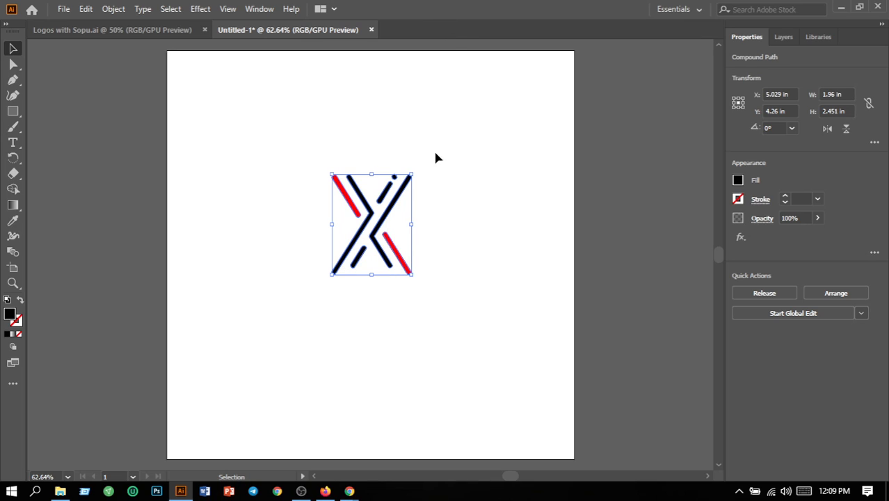
click(452, 277)
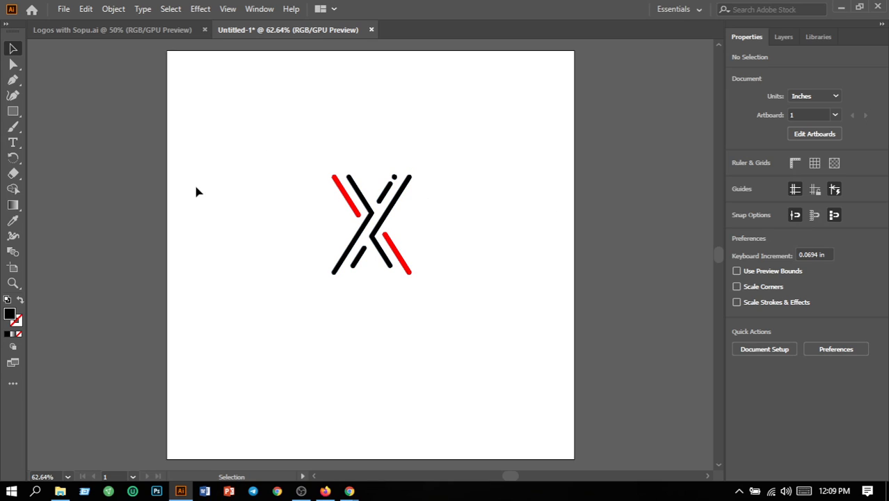
Draw a closed Pen shape about 0.75 in wide over the X's short upper-right stroke, leaving the dot above it uncovered
click(12, 79)
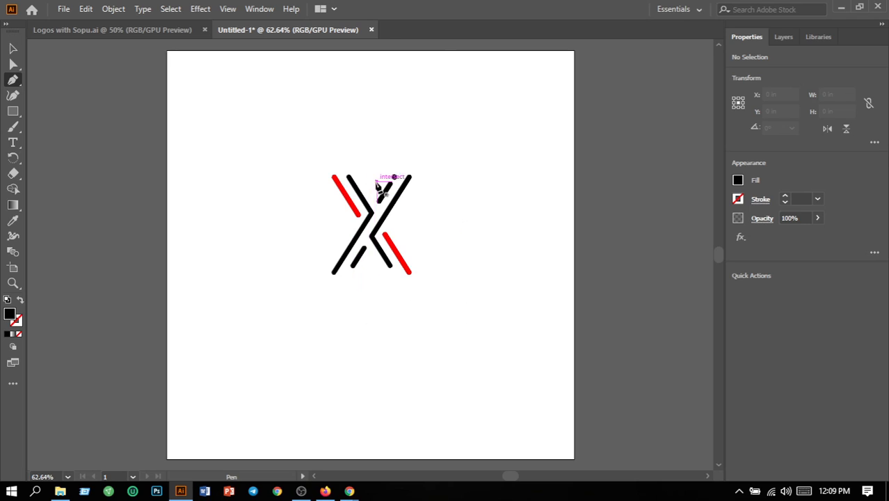
drag(382, 175, 386, 175)
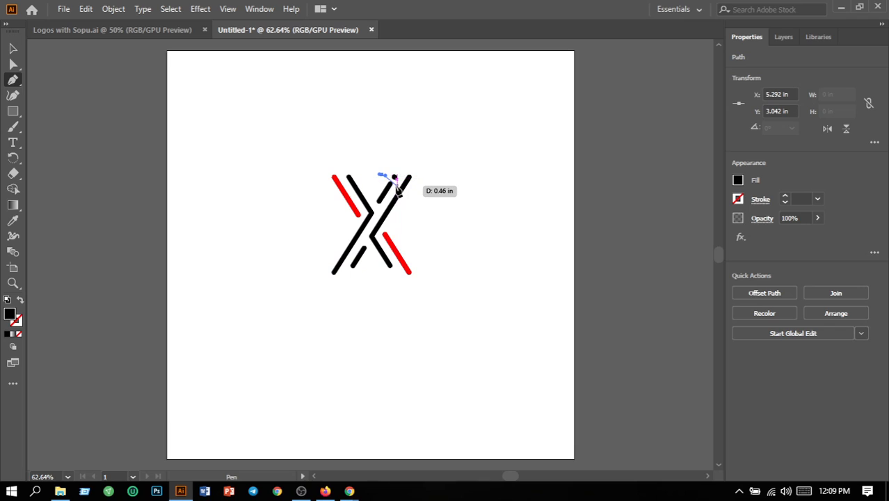
click(393, 188)
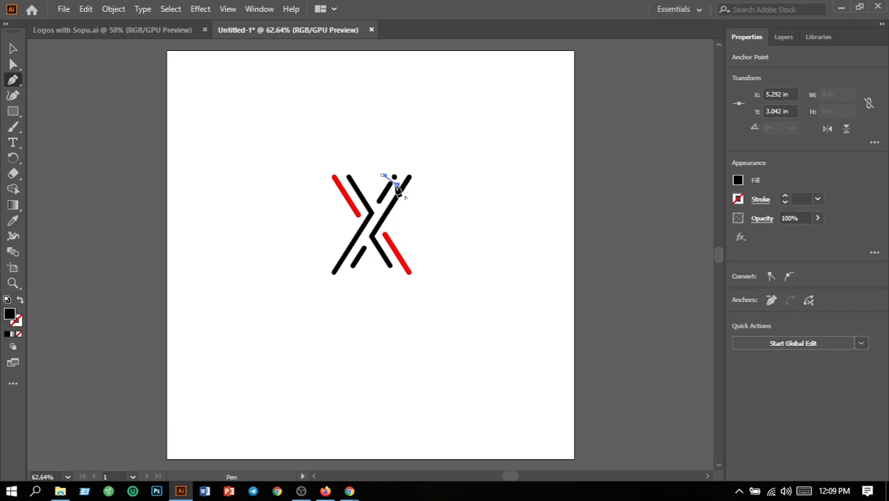
click(377, 207)
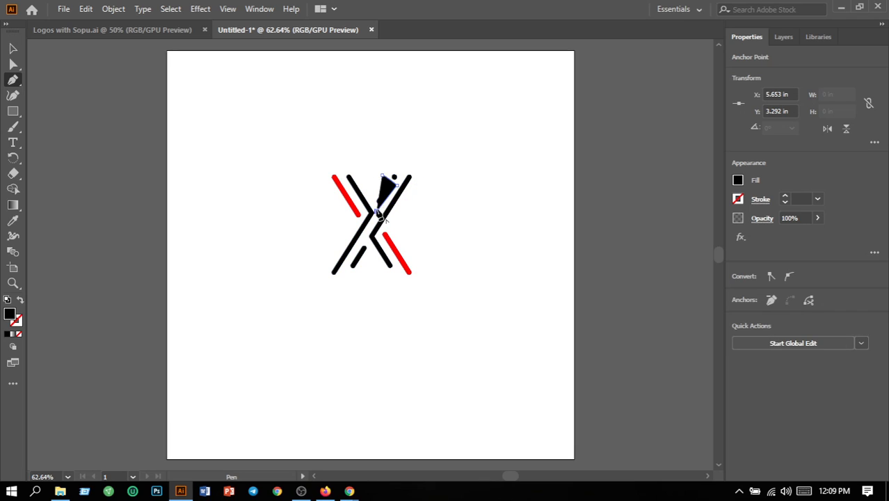
click(367, 188)
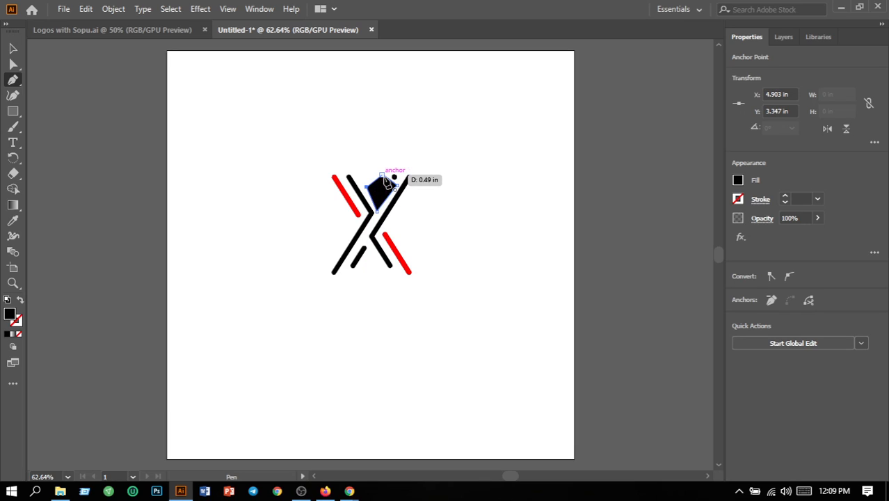
click(382, 177)
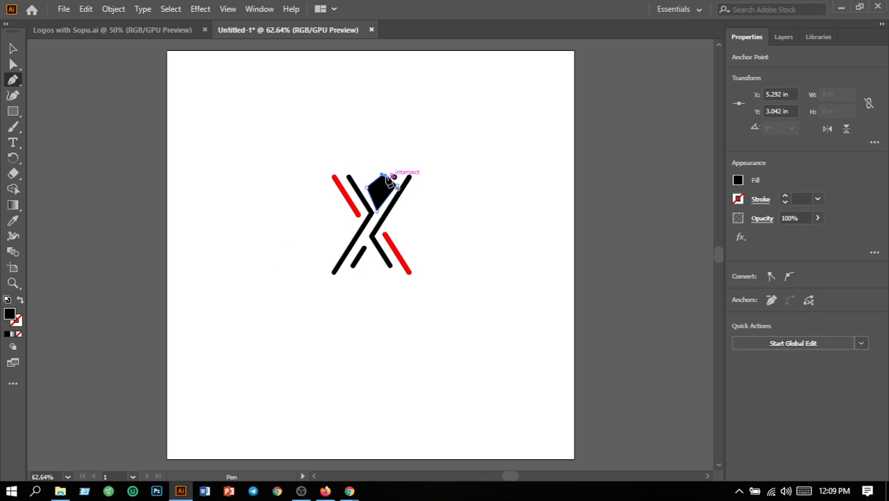
Fill the new shape over the short upper-right stroke with pure red, FF0000
double_click(9, 315)
click(466, 296)
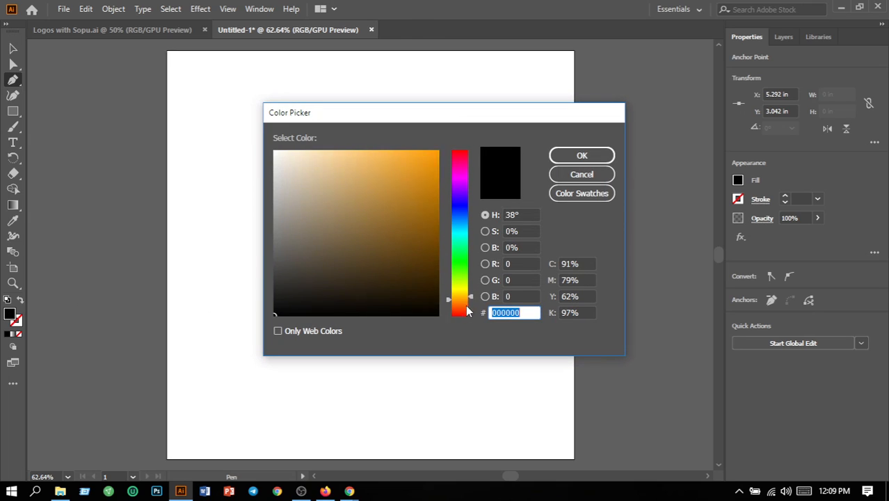
drag(465, 300, 471, 334)
drag(436, 159, 441, 146)
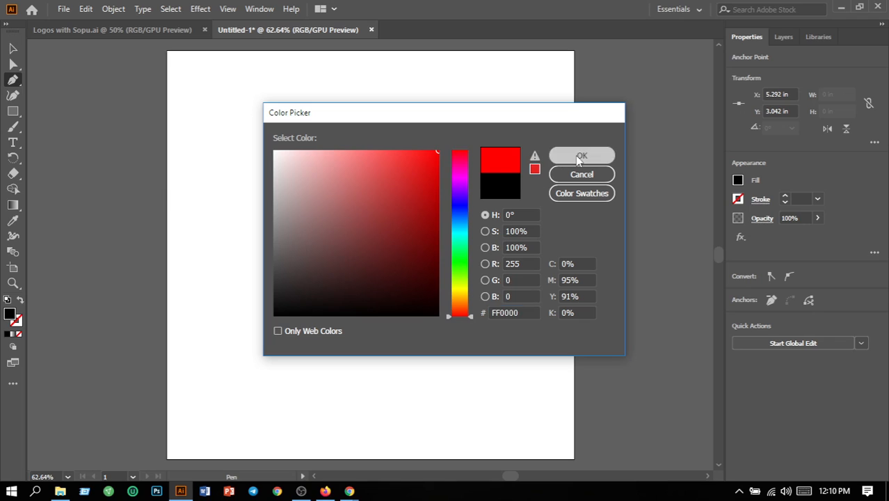
click(579, 158)
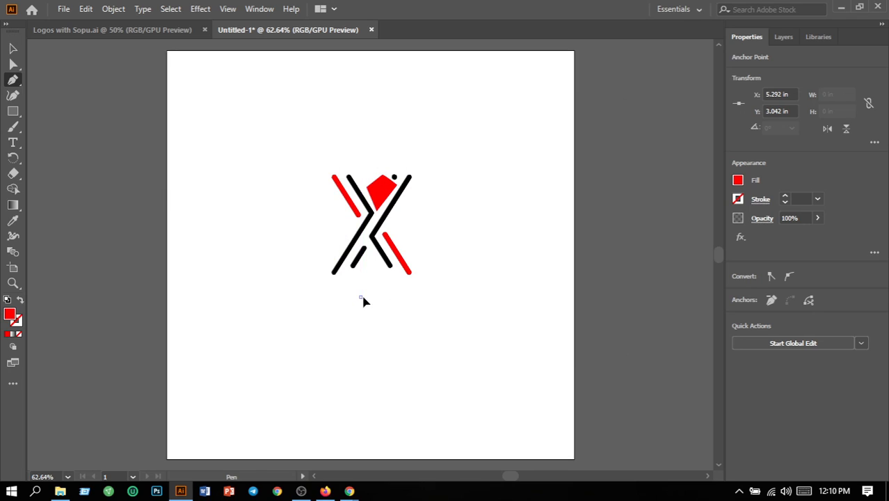
Draw a closed red four-sided Pen shape over the X's short lower-left stroke, about 0.6 in wide and 1.35 in high
click(359, 297)
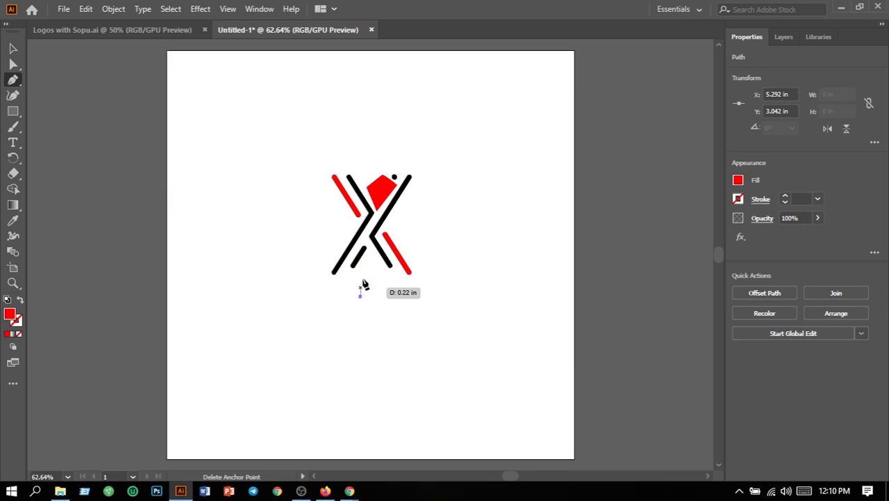
click(362, 241)
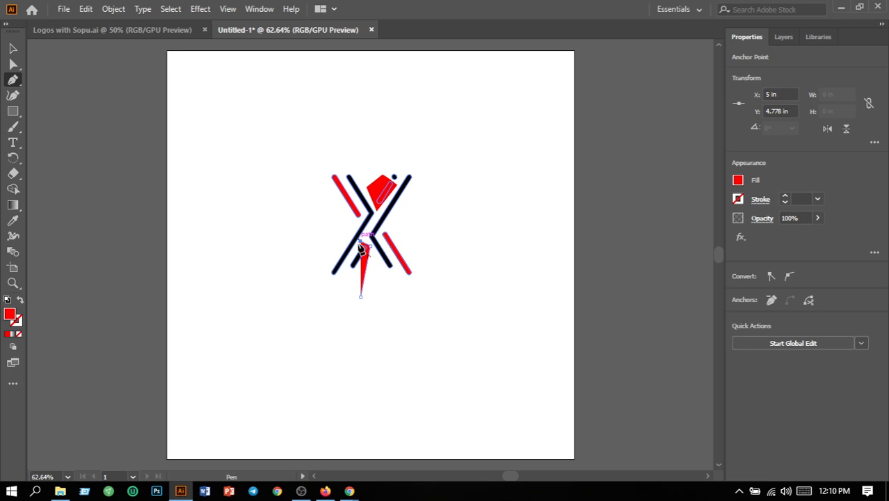
click(346, 265)
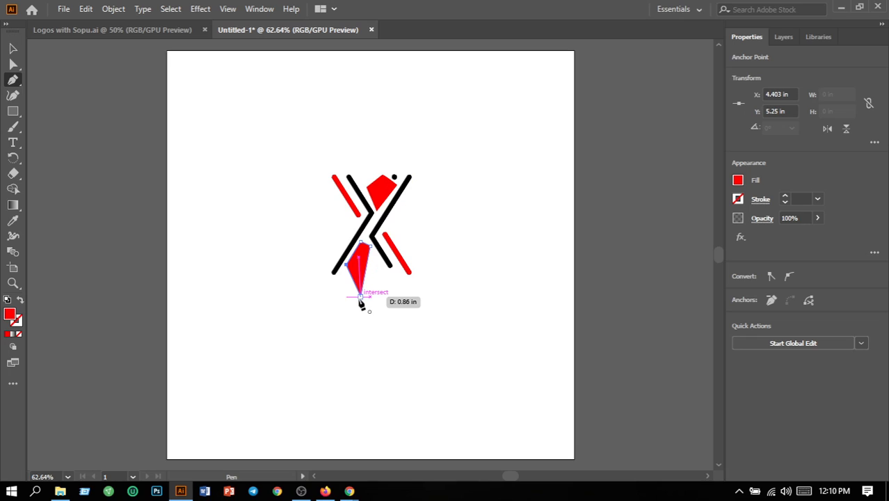
click(360, 298)
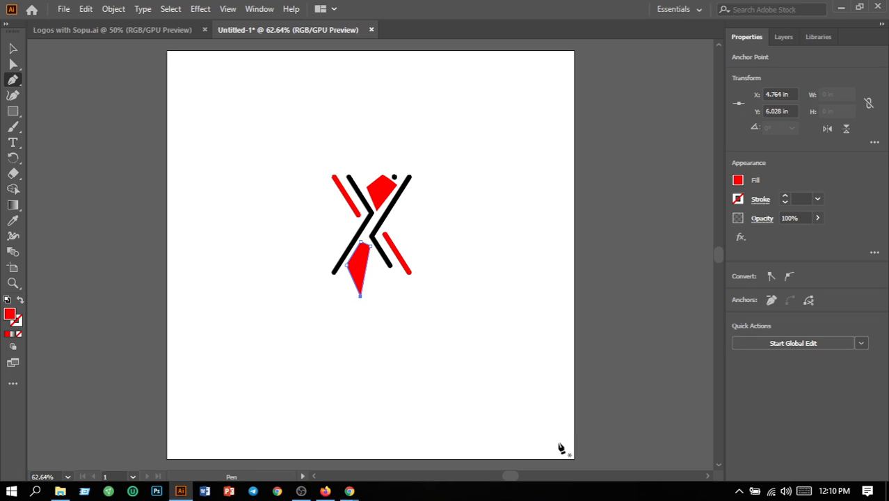
Remove the excess red around the short lower-left and upper-right strokes with Shape Builder, then deselect the artwork
click(13, 48)
click(260, 248)
drag(272, 158, 452, 327)
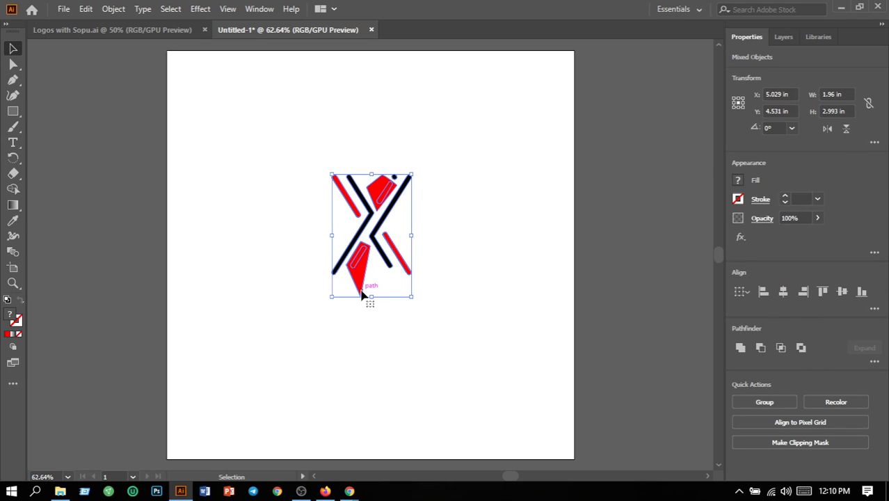
click(13, 188)
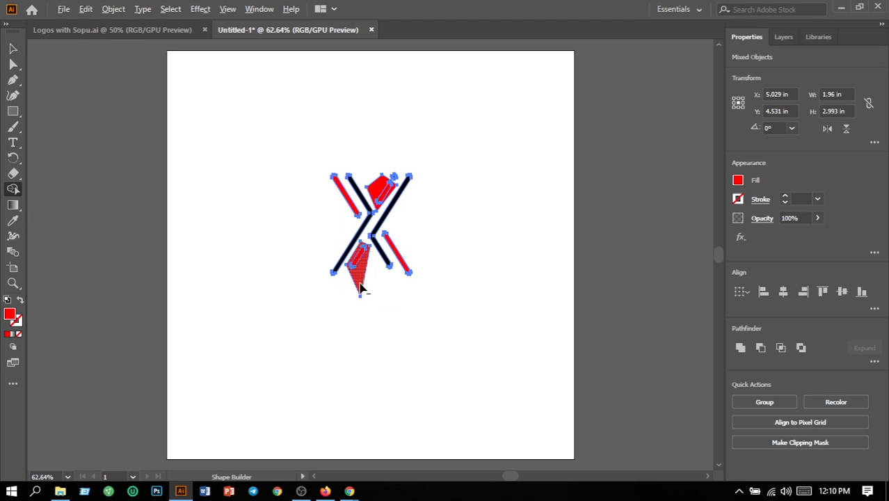
alt+click(360, 287)
alt+click(379, 194)
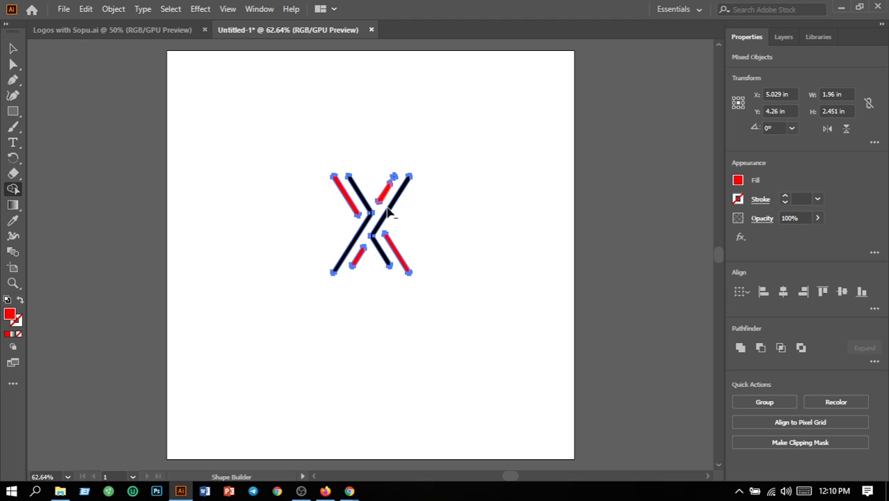
click(14, 48)
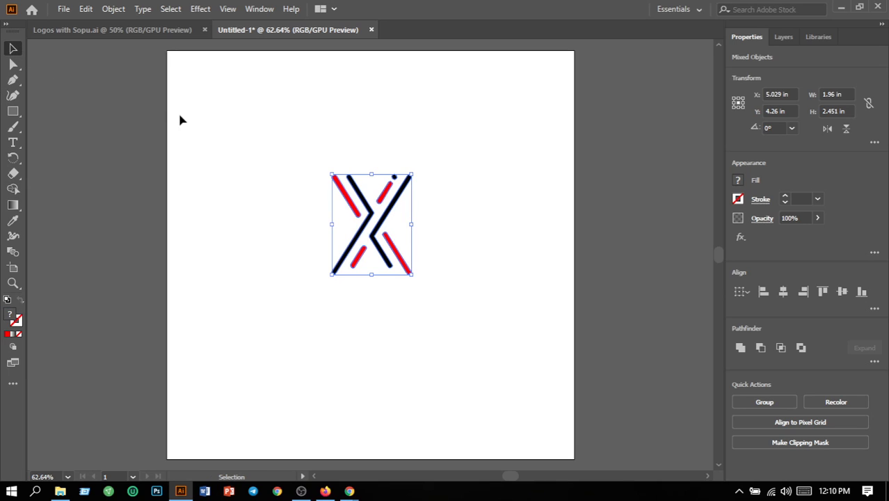
click(289, 146)
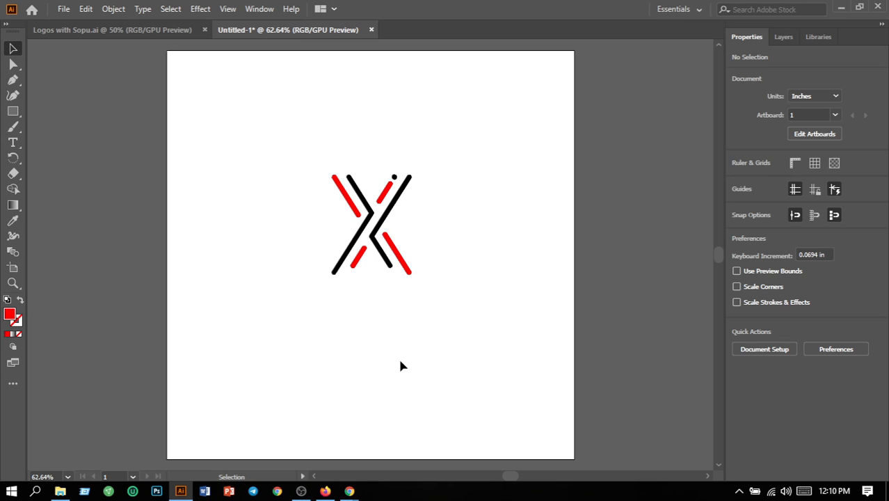
drag(276, 154, 482, 346)
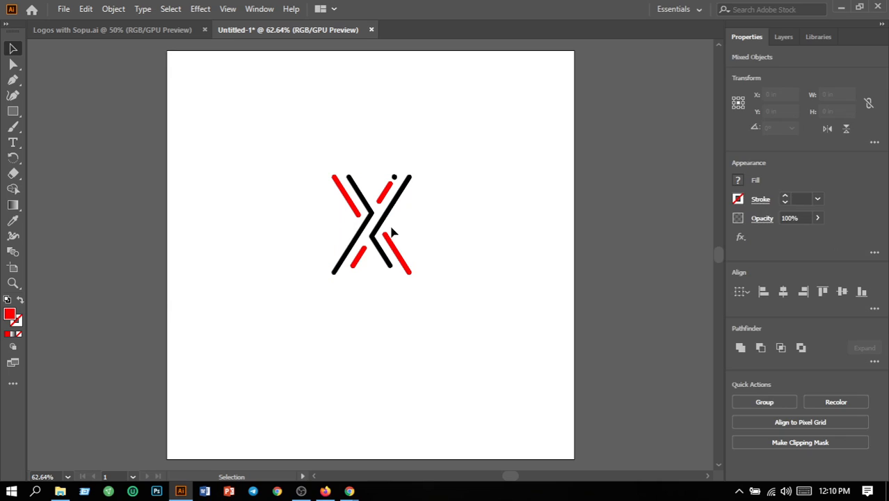
click(271, 144)
drag(292, 149, 500, 358)
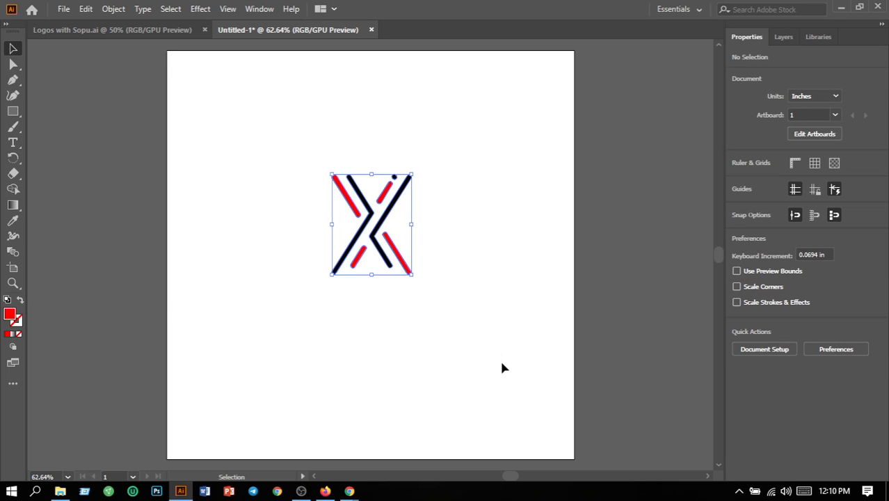
click(446, 349)
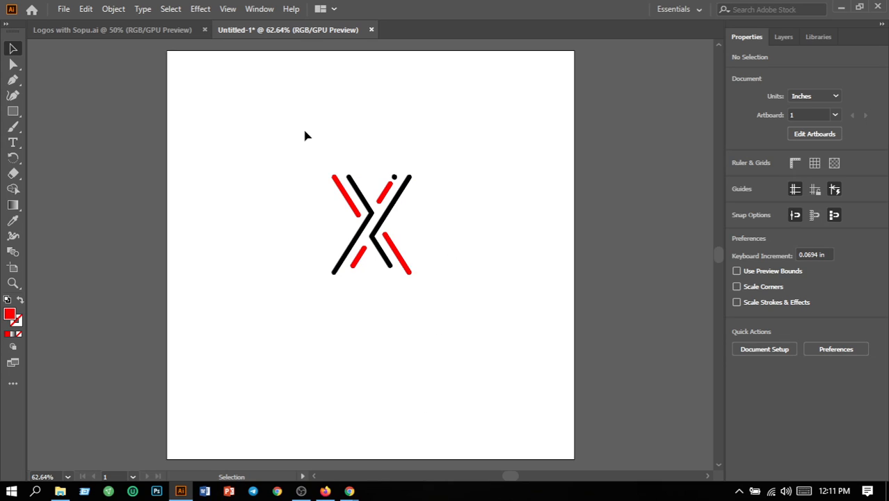
Scale the whole X logo down to about 1.24 by 1.55 in and move it to the artboard's upper-left area
drag(297, 194, 383, 255)
click(432, 261)
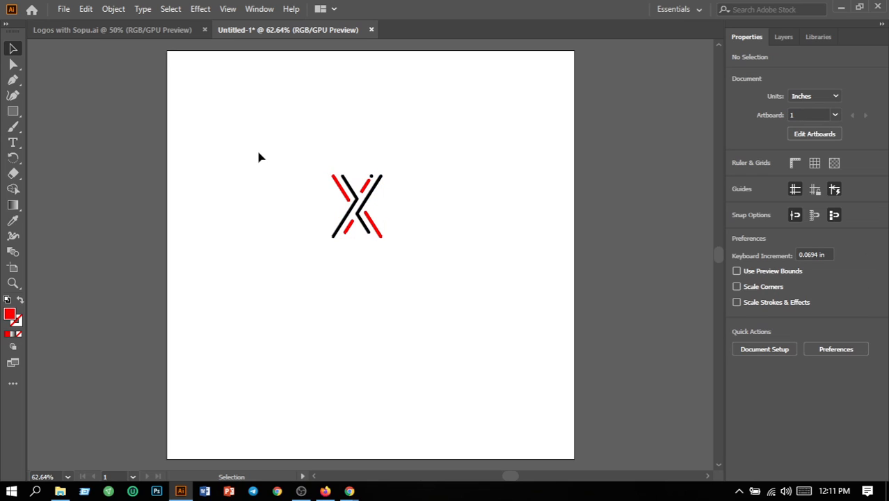
click(353, 196)
drag(352, 197, 240, 119)
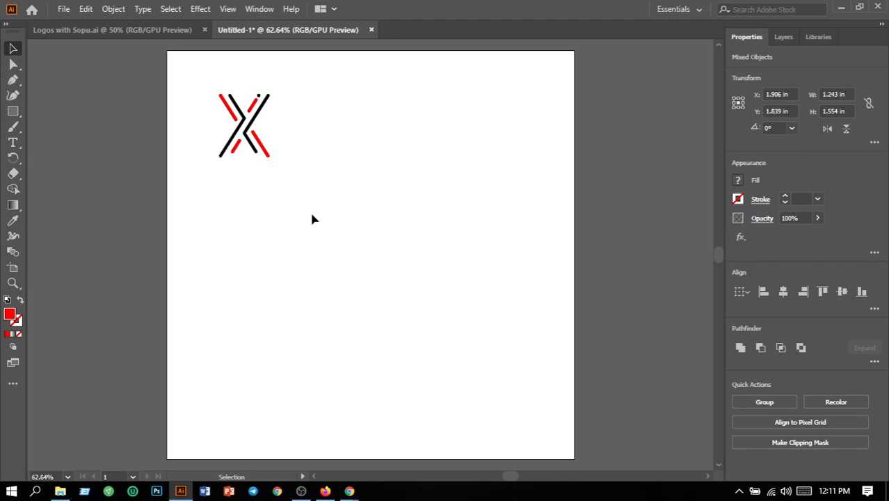
click(312, 220)
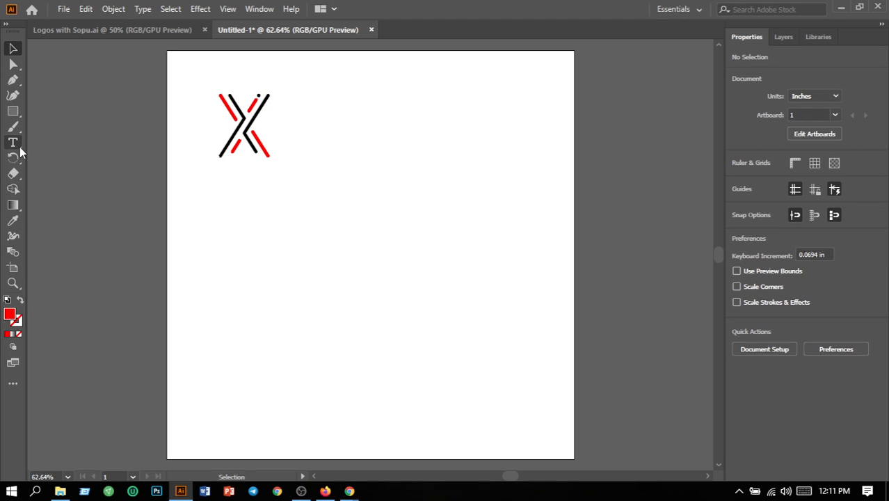
Add the letter Z as point text on the empty artboard area beside the X logo
click(19, 148)
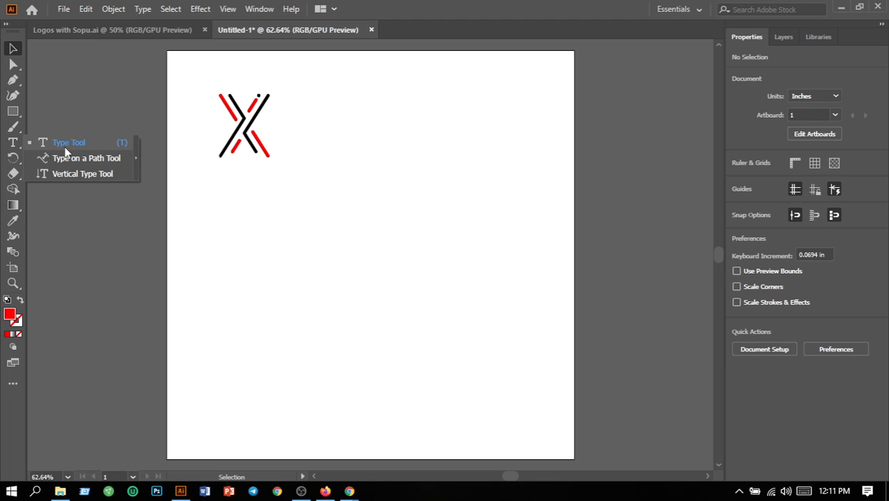
click(64, 144)
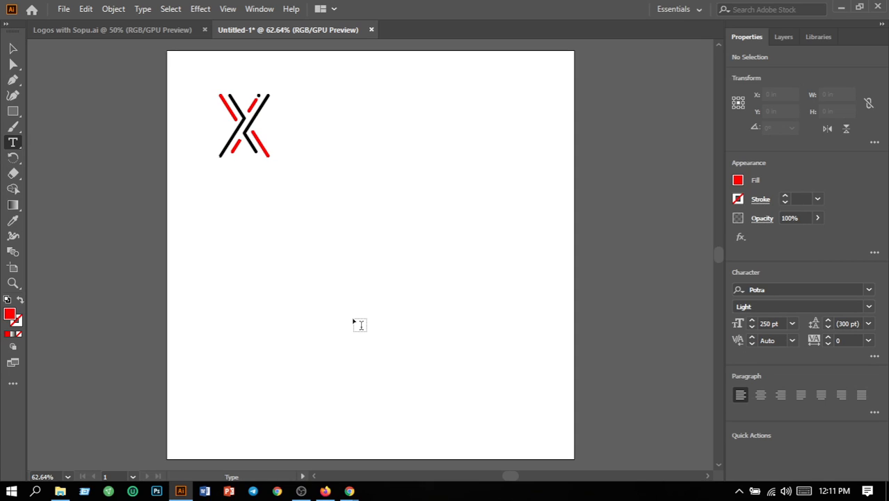
click(343, 221)
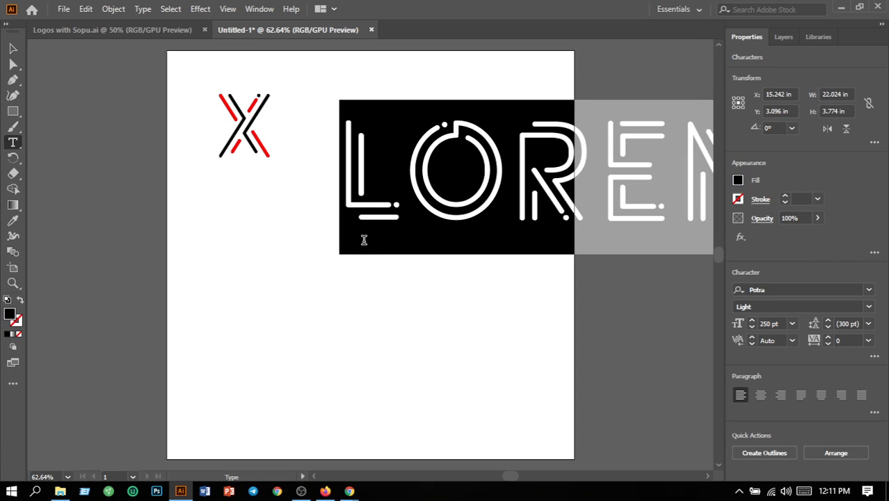
text(Z)
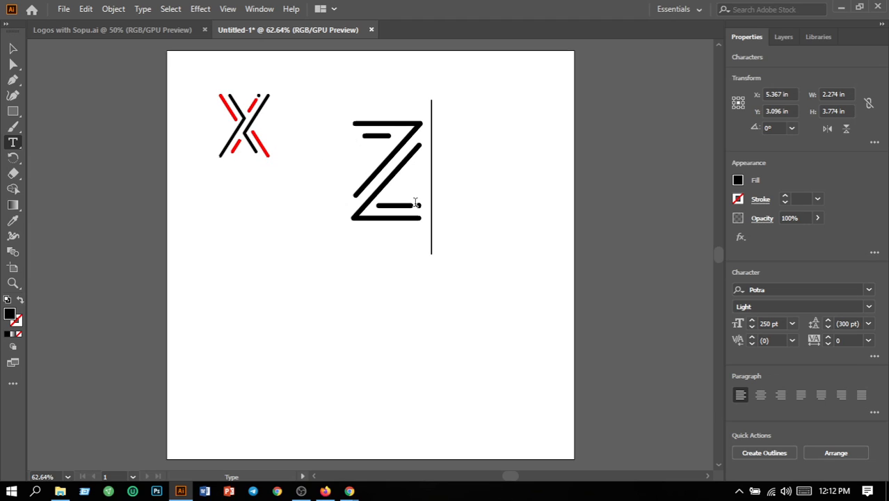
Change the Z's font to Parchment, then deselect the text
drag(426, 191, 317, 188)
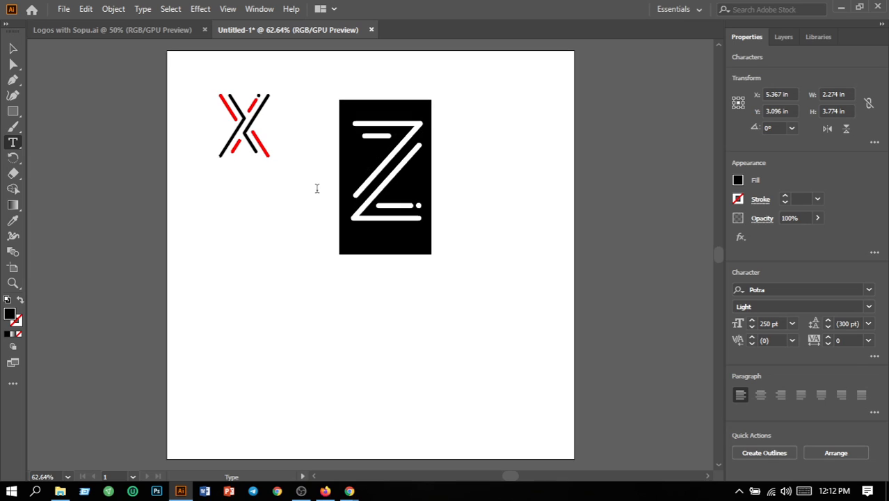
click(867, 289)
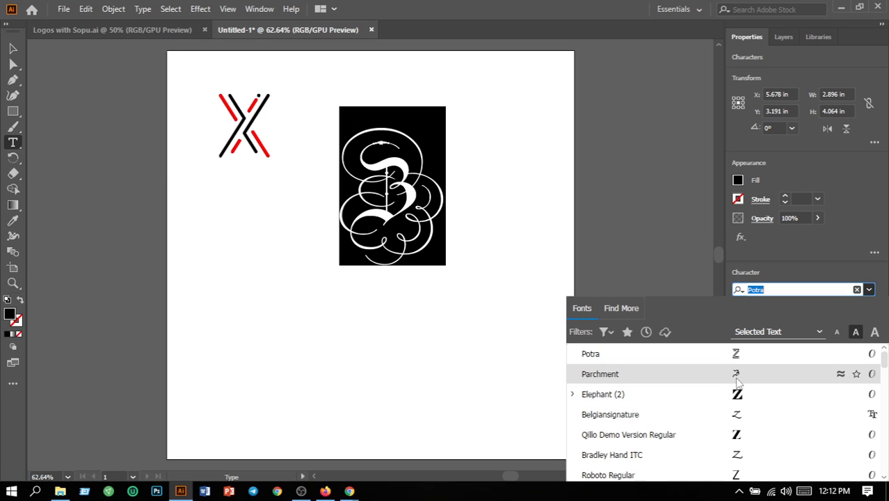
click(736, 376)
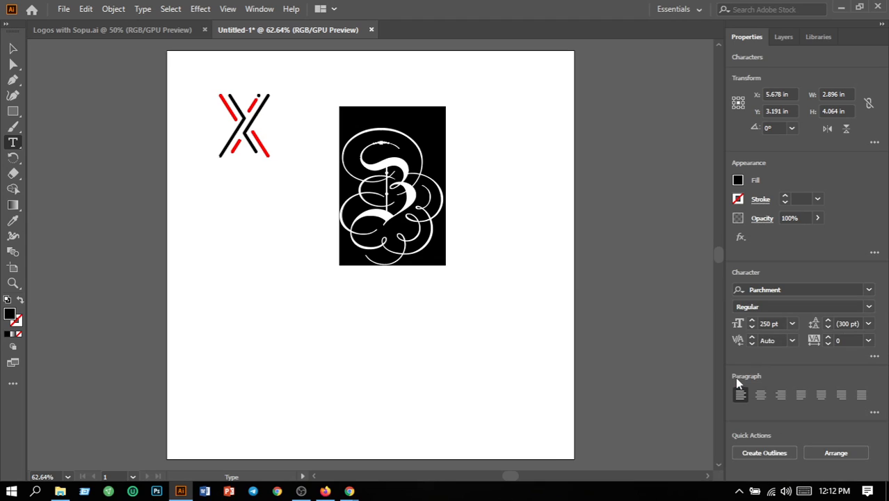
click(12, 48)
click(498, 364)
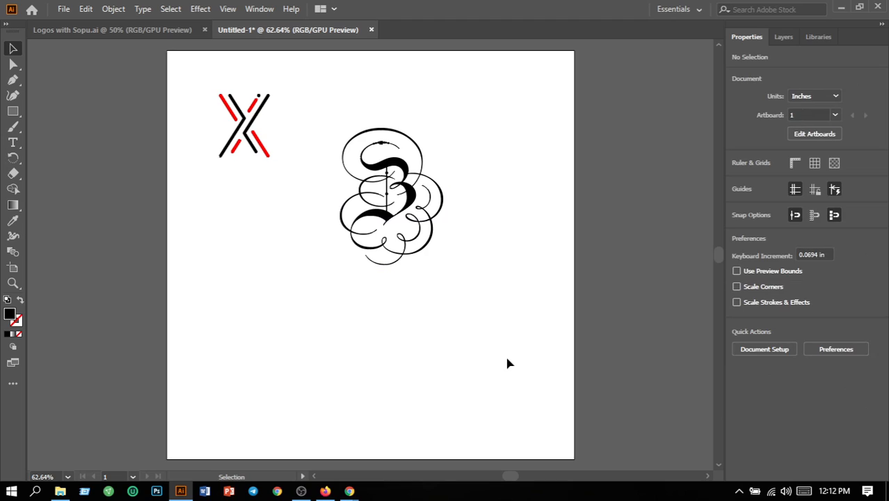
Convert the Parchment Z to outlines, ungroup it and deselect it
click(419, 226)
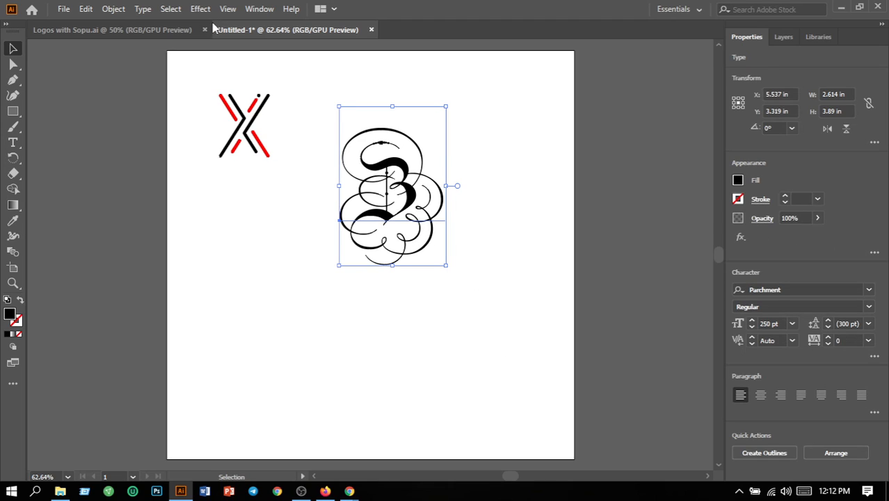
click(153, 11)
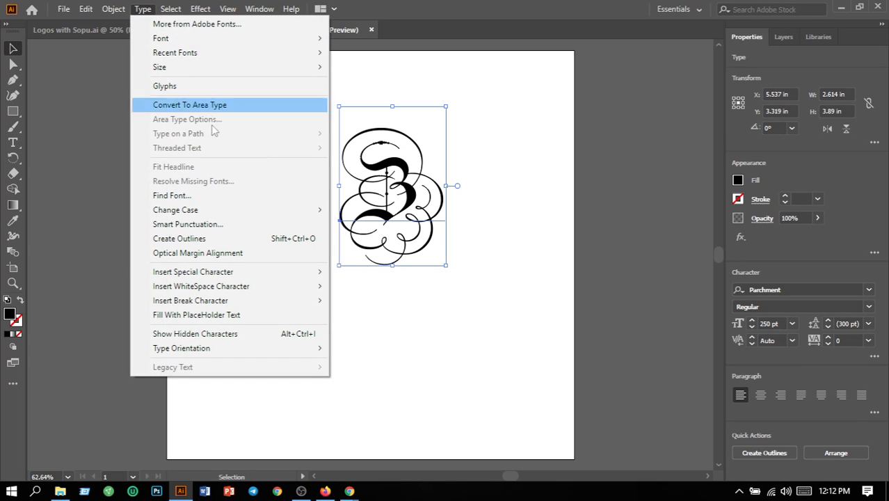
click(209, 240)
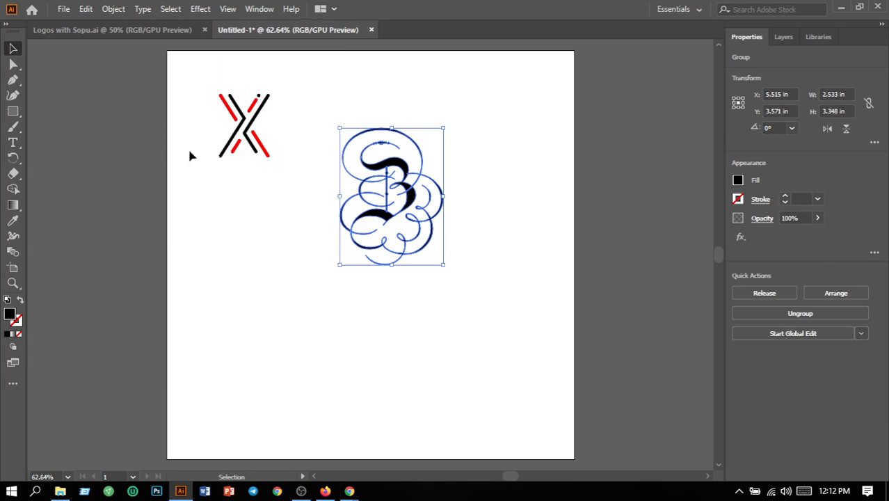
click(115, 9)
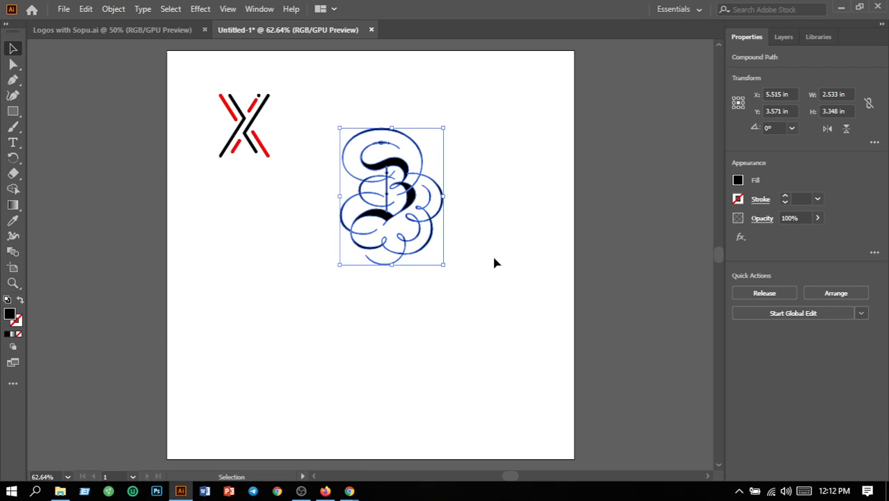
click(436, 297)
Fill the outlined Z with a linear gradient and add a middle colour stop at 50% location
click(354, 261)
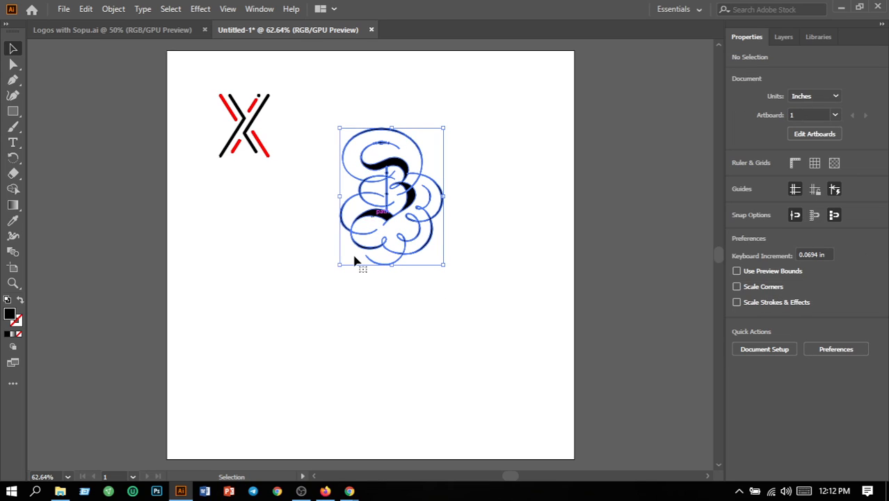
click(12, 205)
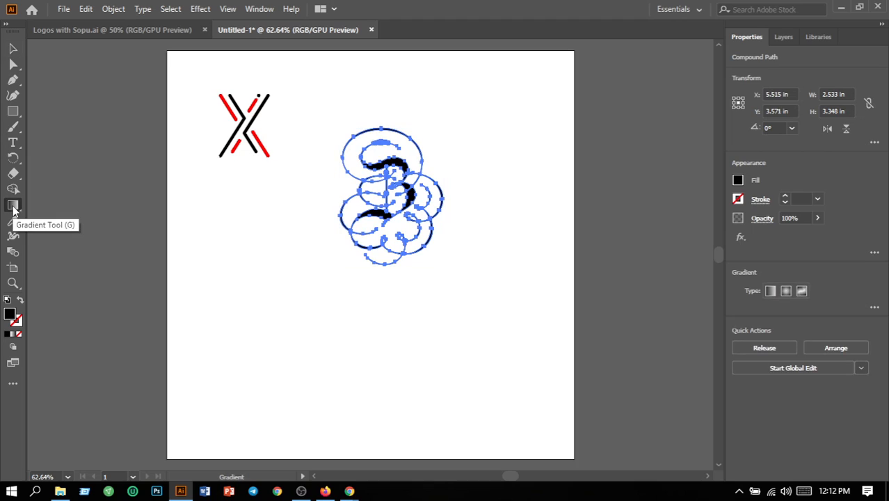
click(874, 307)
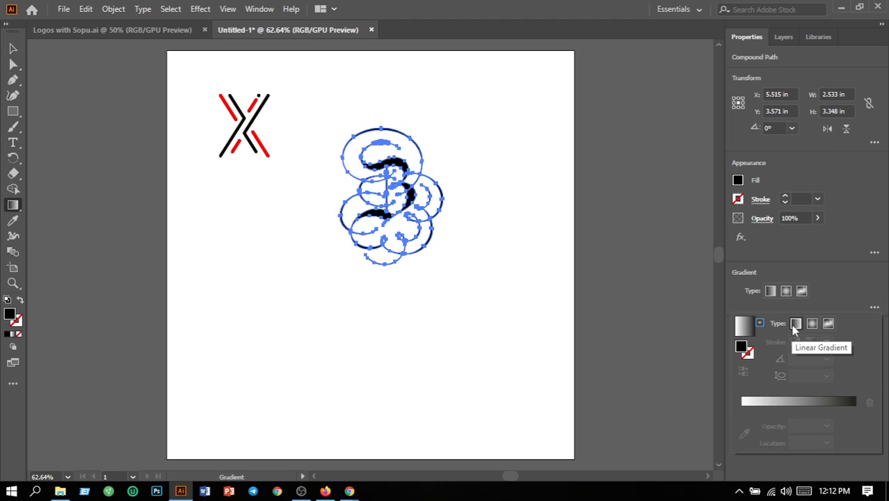
click(795, 324)
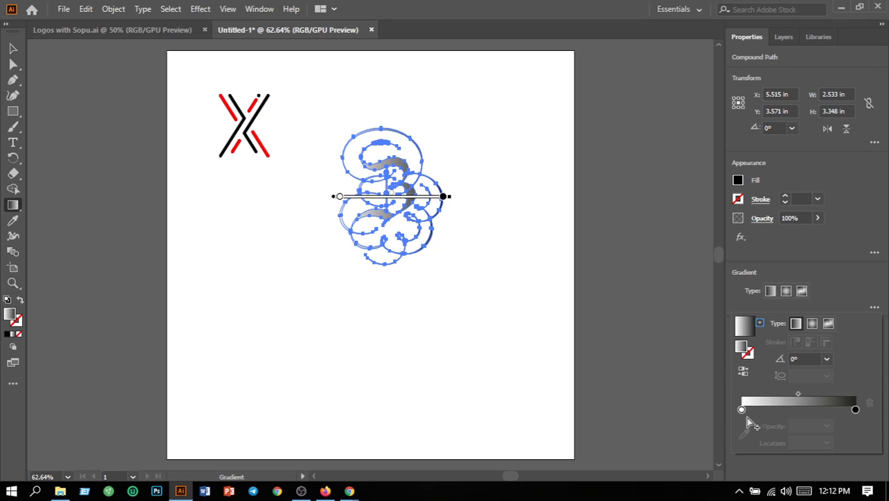
drag(741, 413, 802, 412)
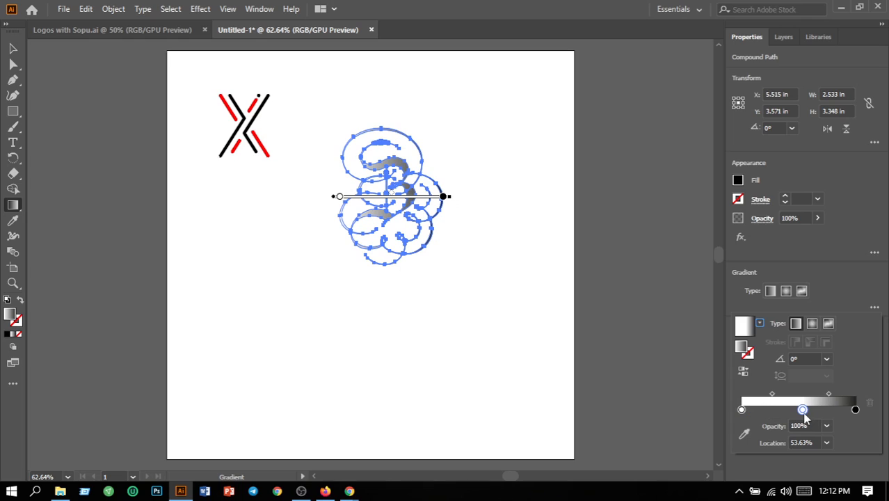
click(825, 443)
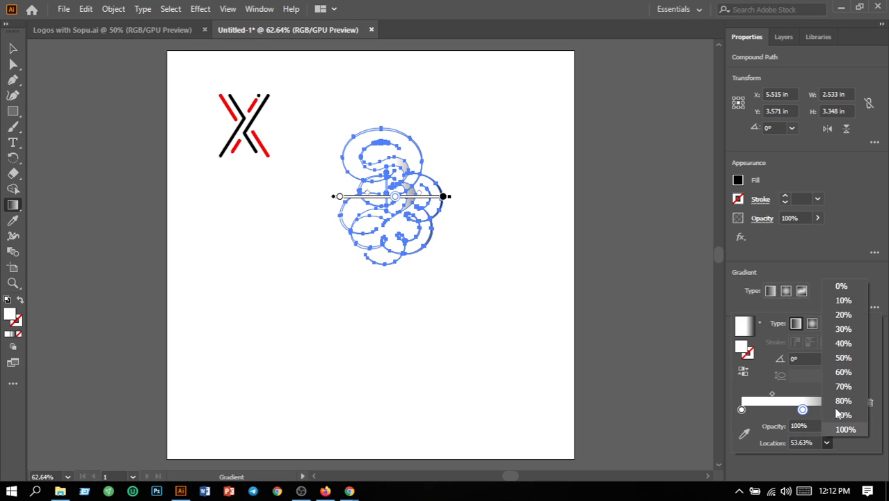
click(843, 358)
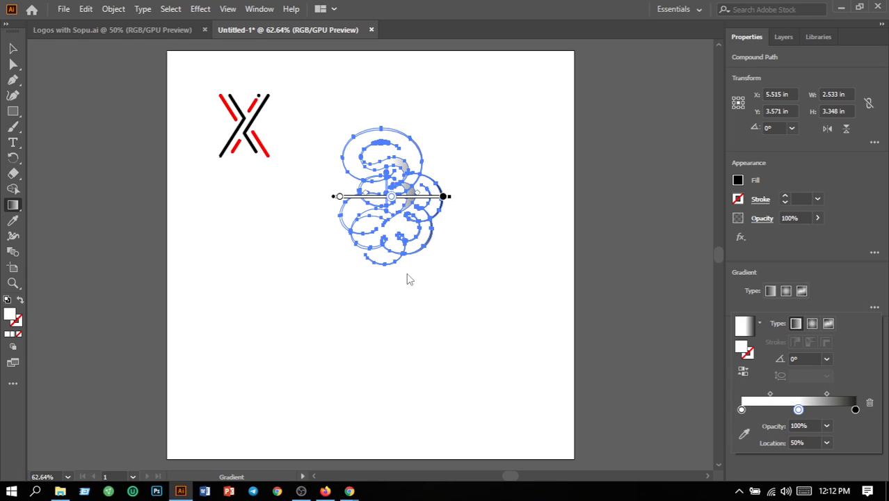
Set both end stops of the Z's gradient to the bright green swatch
click(741, 410)
double_click(742, 410)
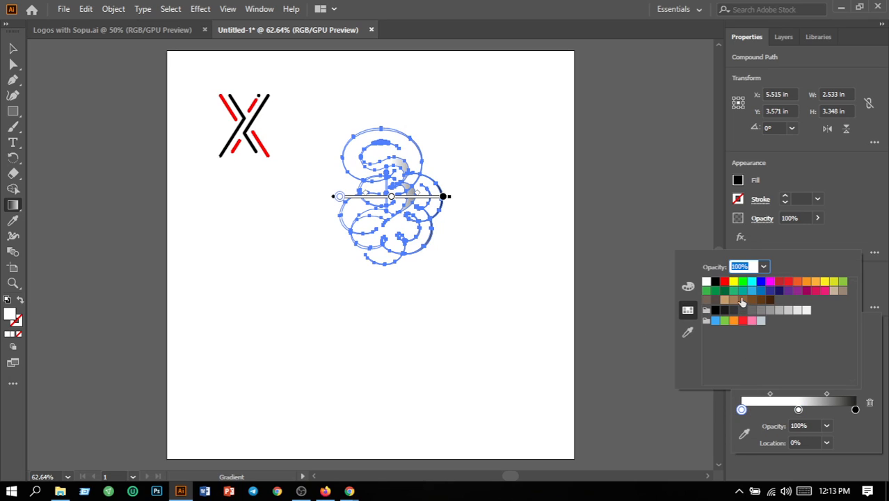
click(743, 281)
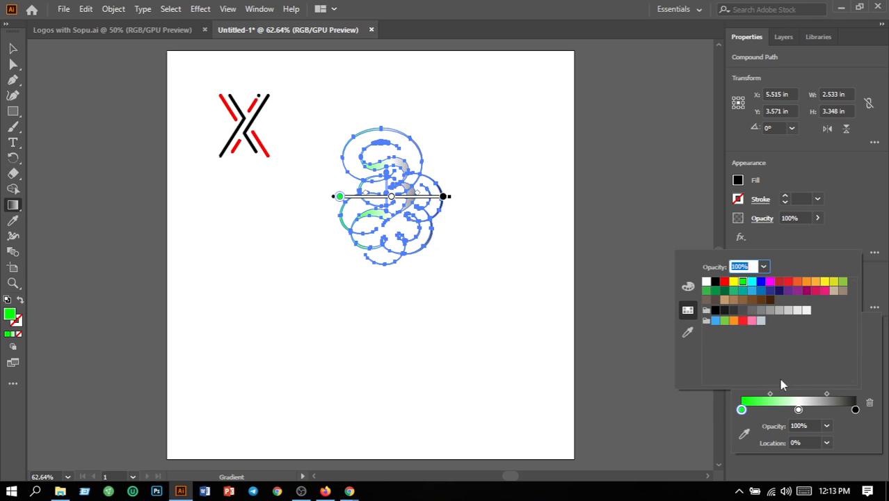
click(854, 410)
double_click(854, 410)
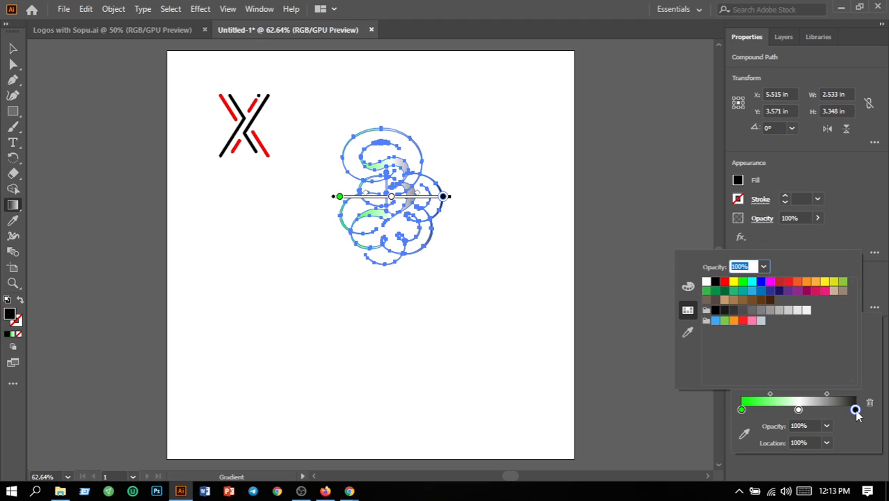
click(742, 281)
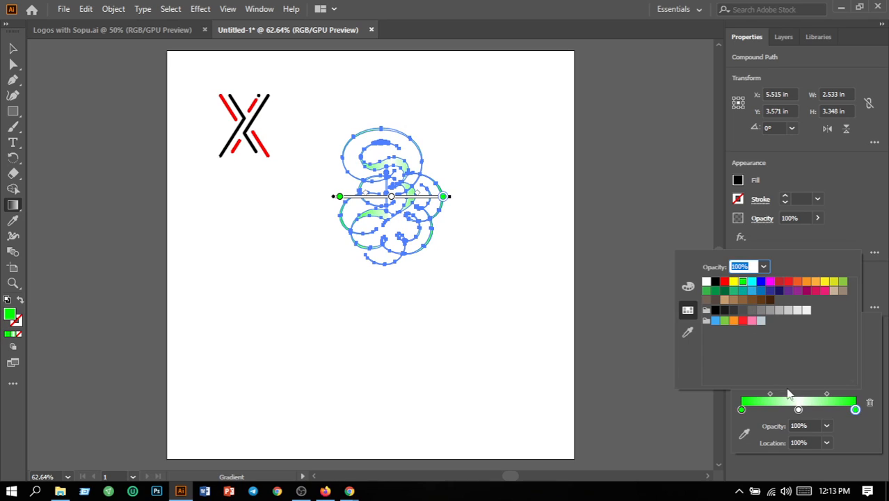
Set the middle stop of the Z's gradient to the dark green swatch, then deselect the artwork
click(798, 410)
double_click(799, 410)
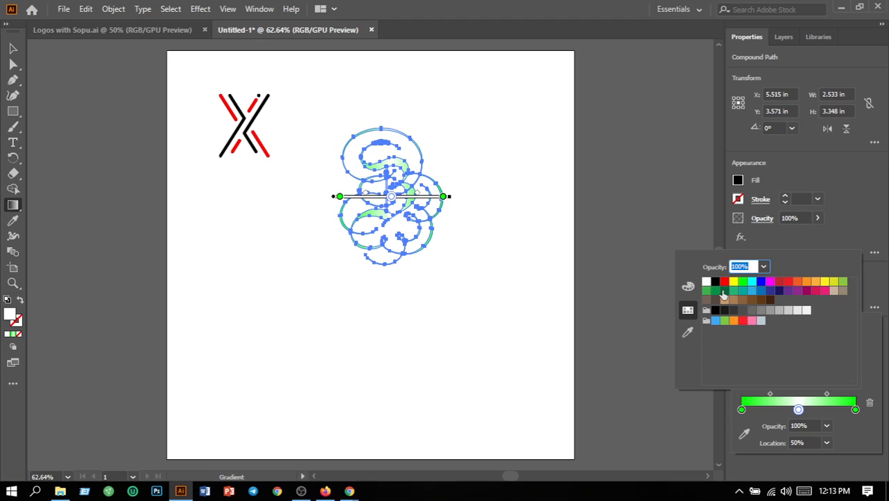
click(707, 292)
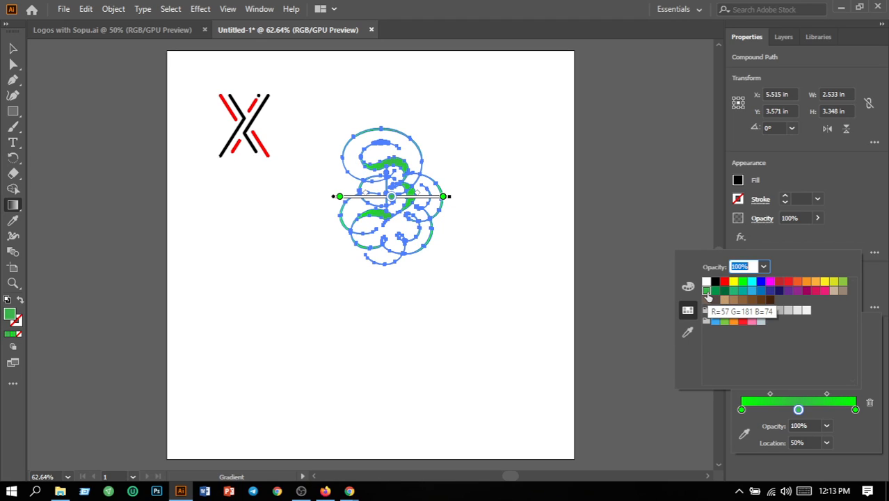
click(725, 293)
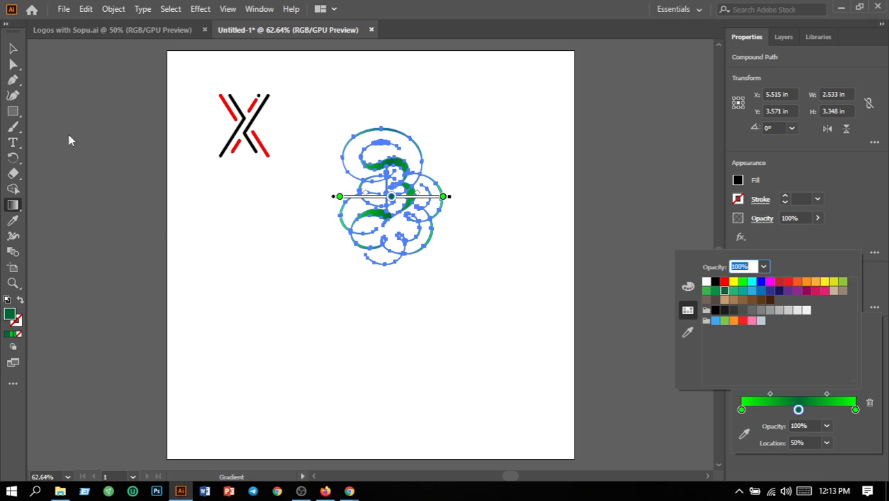
click(10, 55)
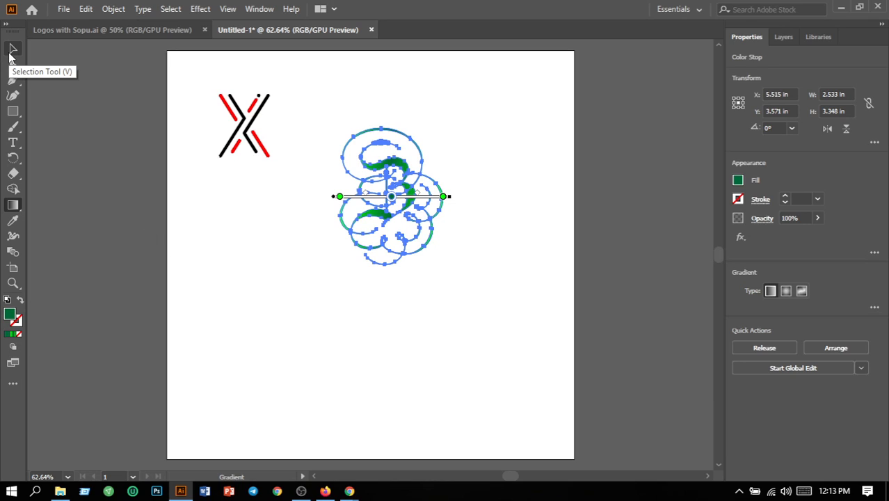
click(375, 390)
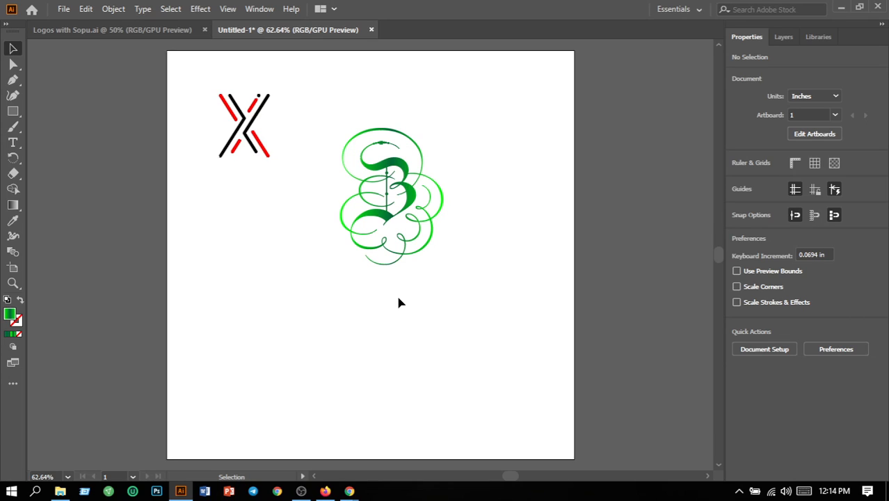
Scale the green Z down to roughly the X logo's size and place it directly to the right of the X
drag(302, 94, 464, 230)
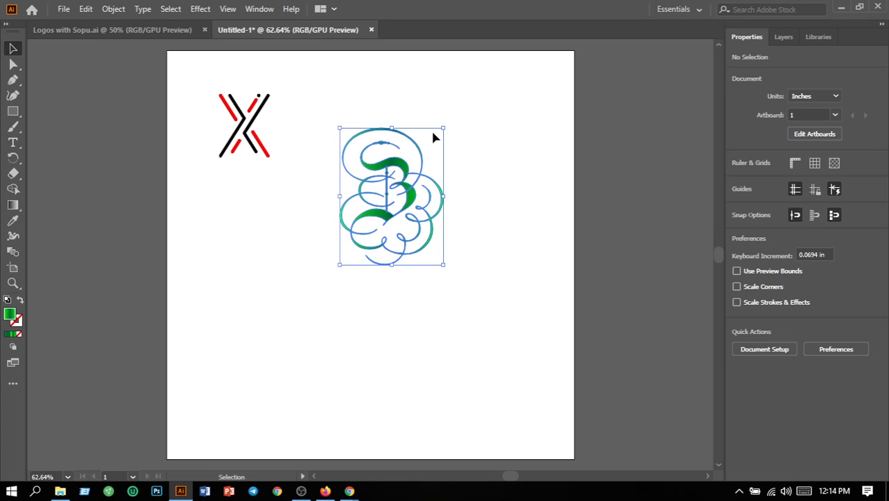
drag(442, 128, 406, 186)
drag(386, 258, 347, 159)
click(363, 245)
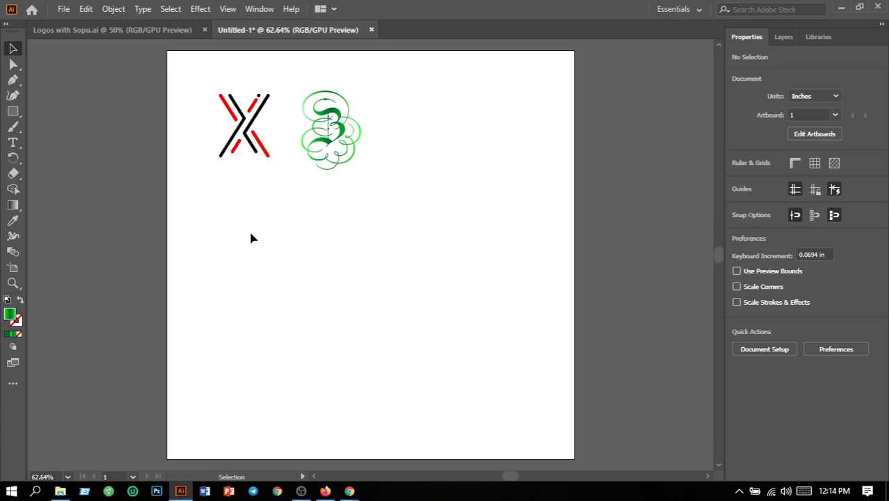
Add a point-type letter L in the empty area below the green Z
click(11, 147)
click(53, 142)
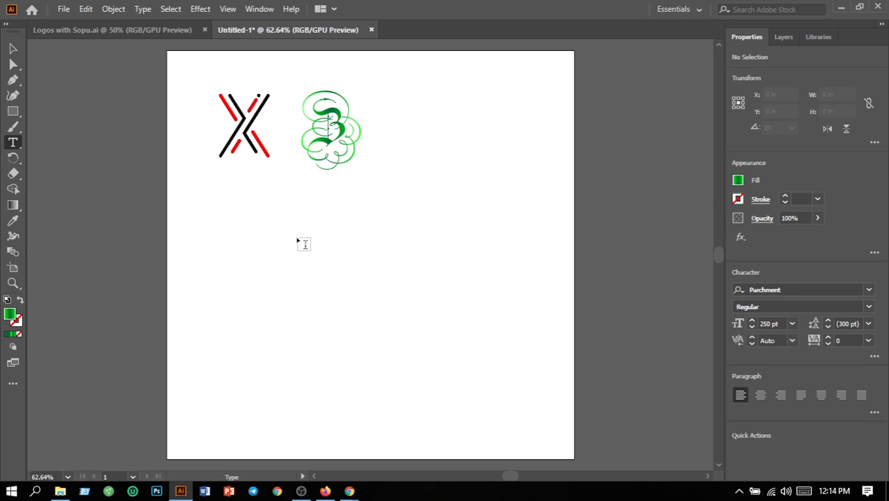
click(303, 243)
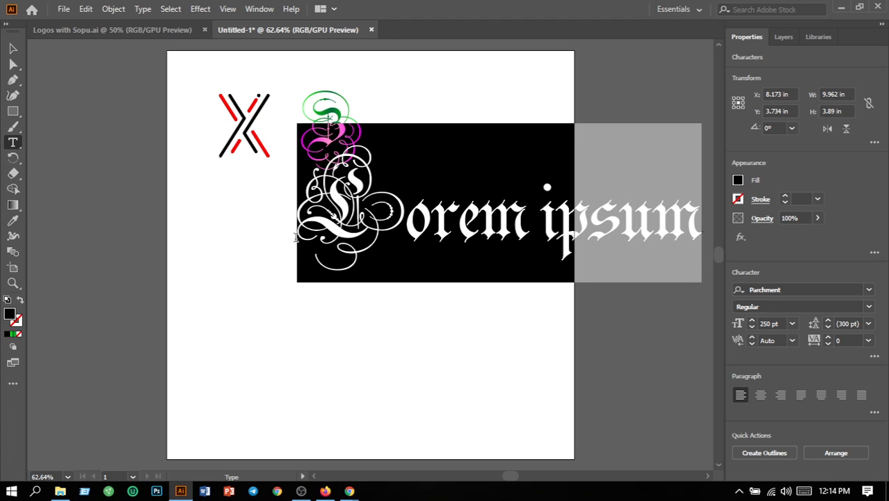
text(L)
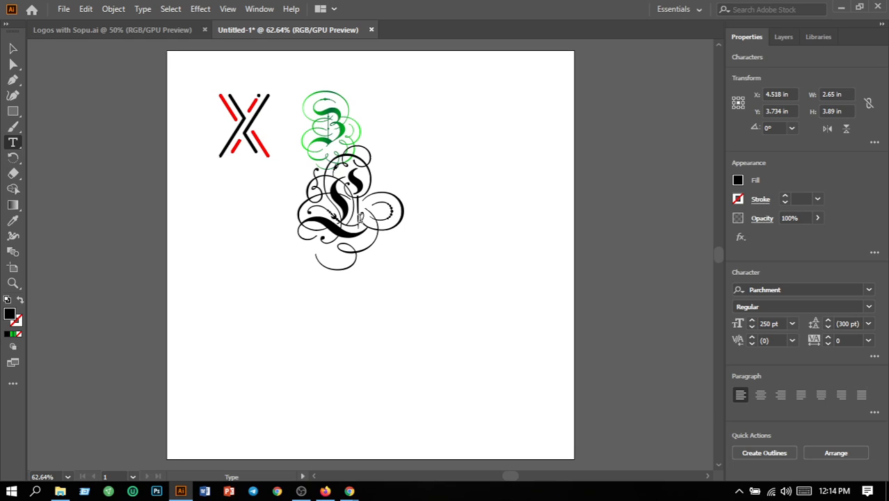
Change the font of the letter L to ROBOTOP
double_click(360, 218)
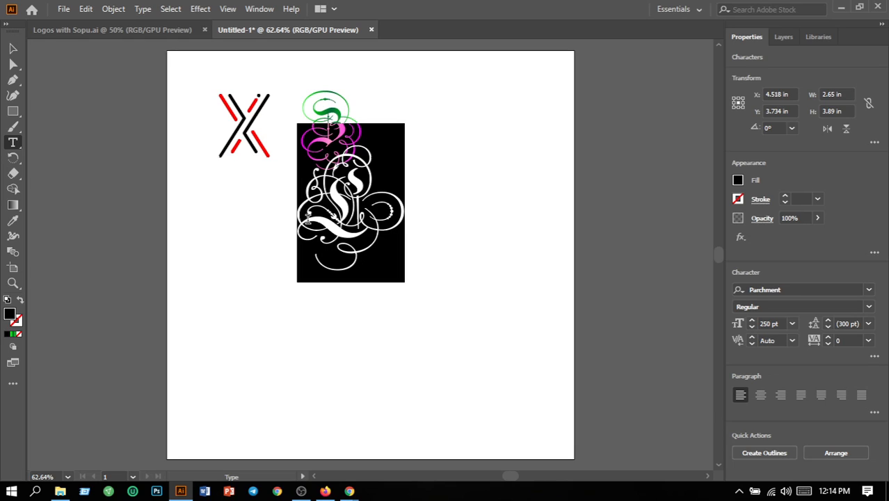
click(870, 290)
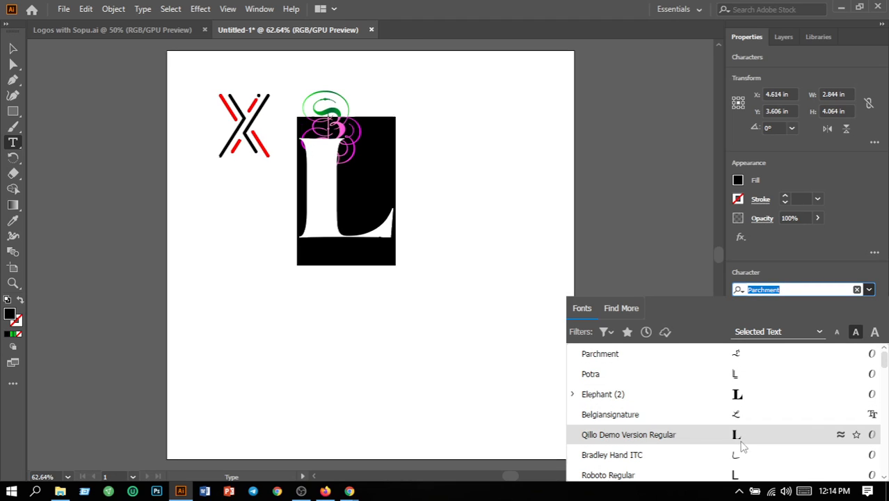
scroll(742, 447, down, 2)
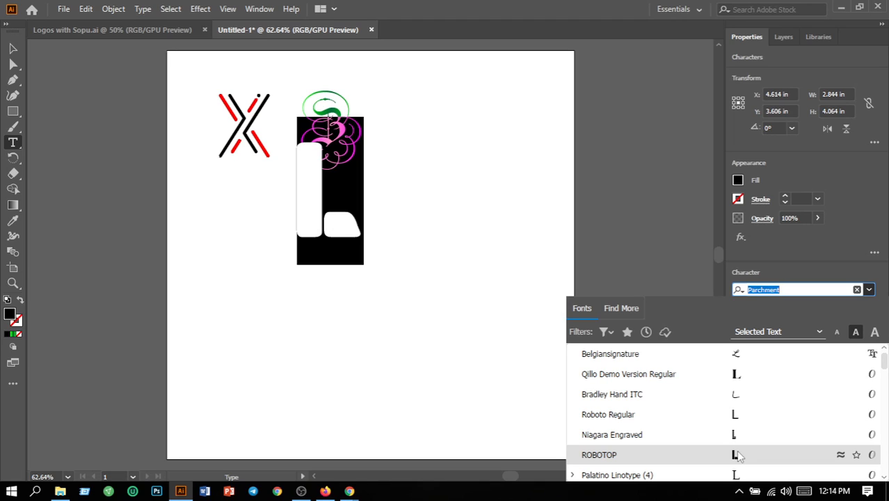
click(737, 455)
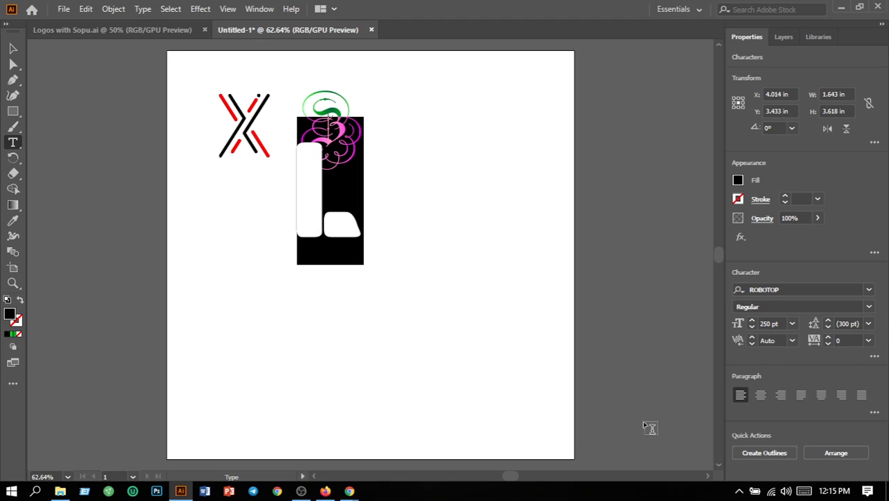
Move the L off the green Z into the empty space to its lower right, then deselect it
click(14, 49)
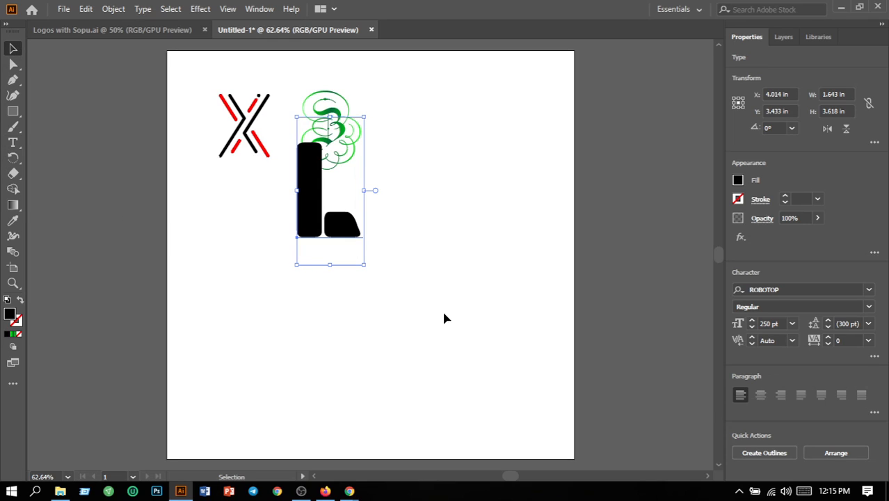
drag(346, 234, 456, 272)
click(521, 356)
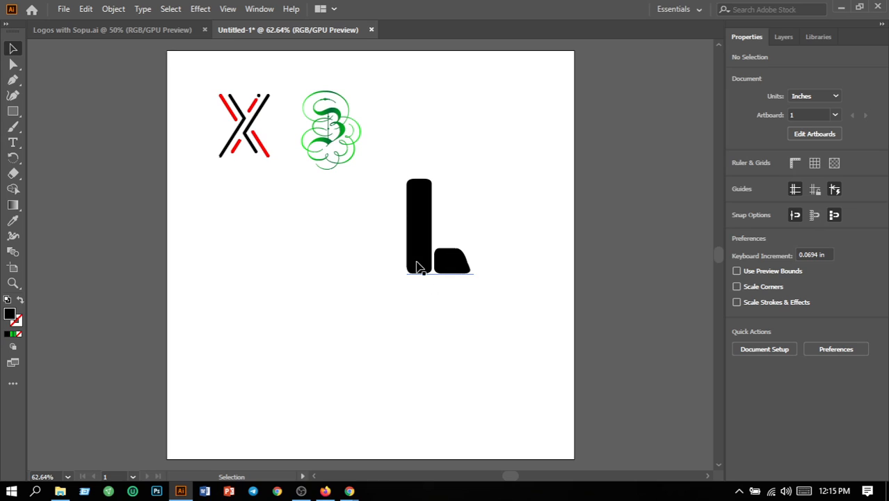
Convert the L to outlines and ungroup the resulting shapes, leaving the artwork deselected
click(466, 270)
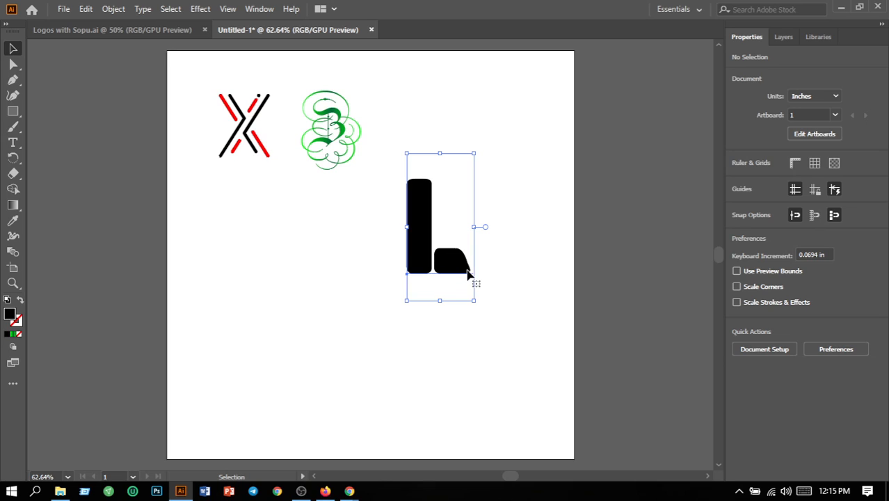
click(142, 9)
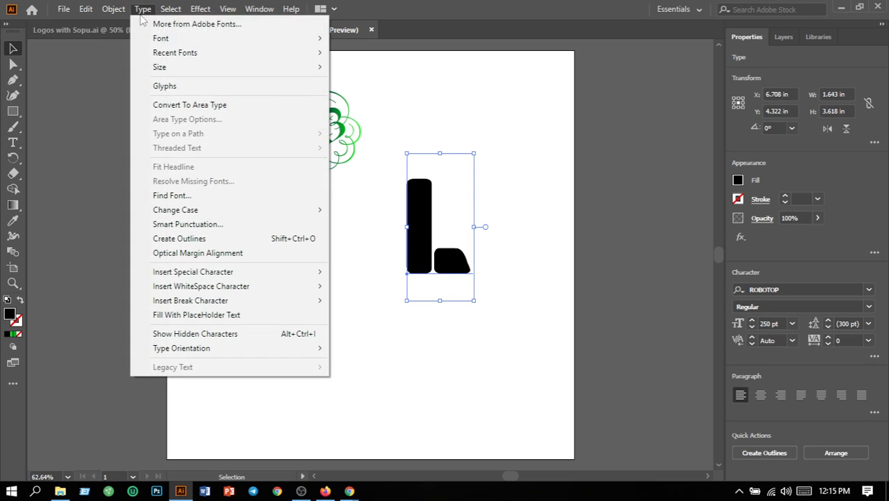
click(197, 238)
click(114, 9)
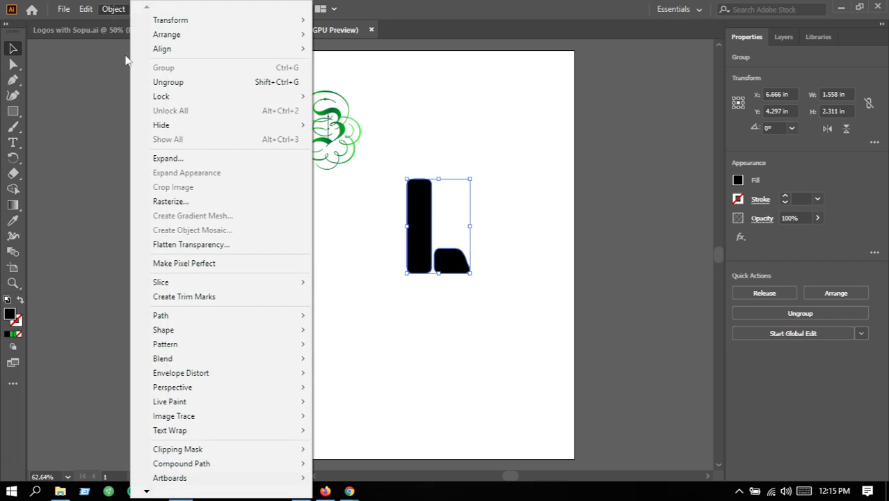
click(167, 82)
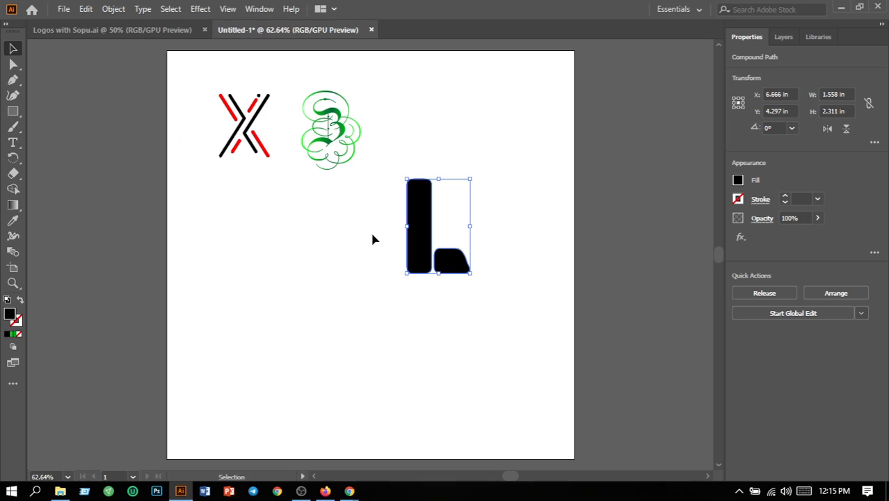
click(350, 336)
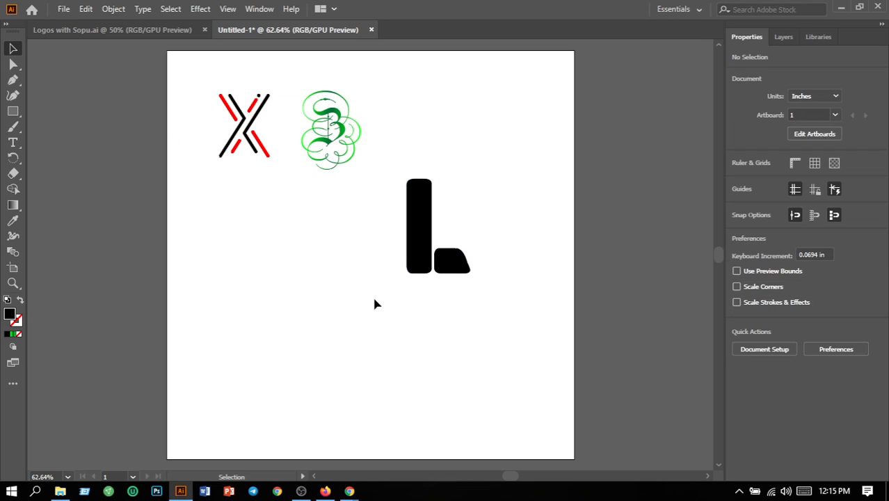
click(442, 273)
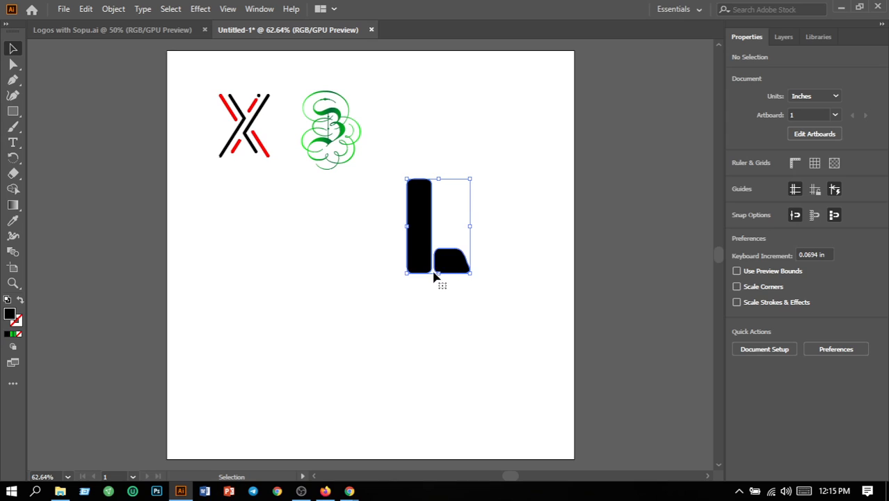
click(387, 292)
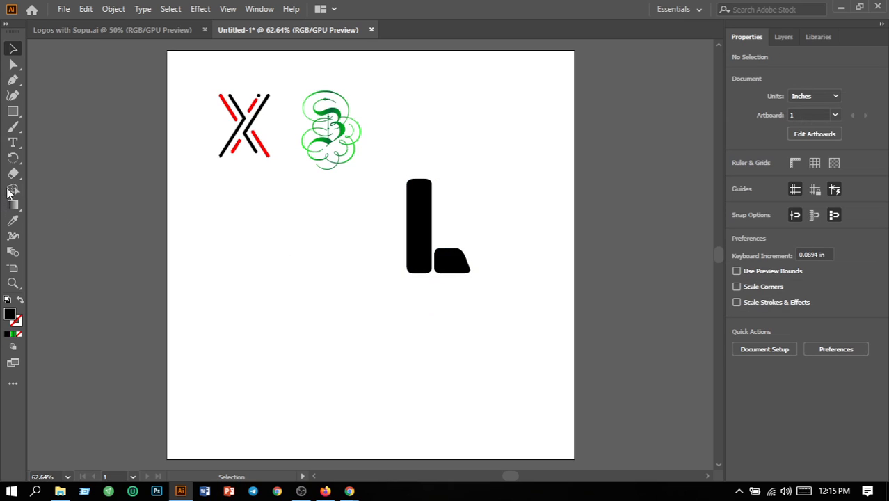
Draw an upright rectangle about 0.92 in wide and 2.83 in high below the X and fill it with red FF0000
click(13, 111)
drag(260, 217, 298, 333)
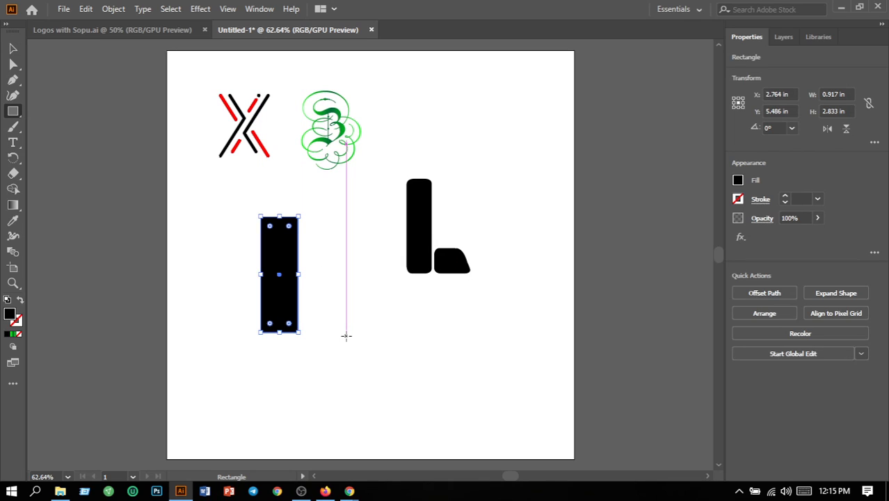
double_click(10, 315)
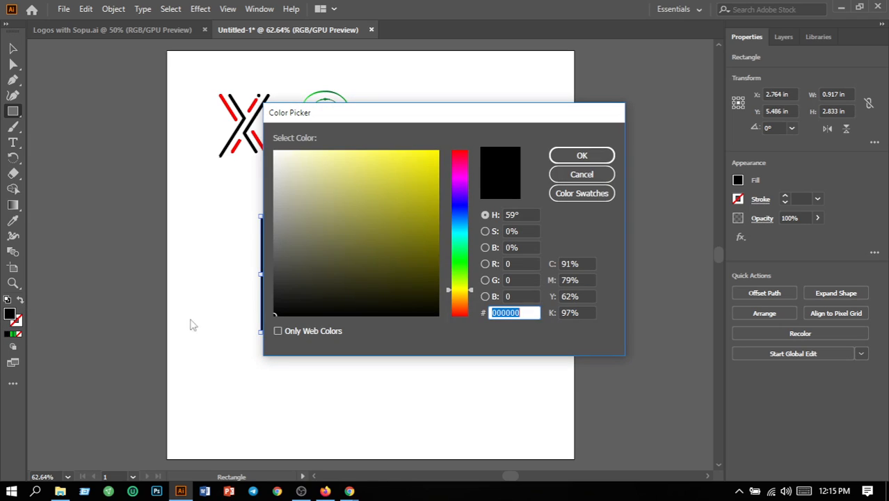
drag(463, 303, 462, 327)
click(438, 156)
drag(438, 156, 441, 147)
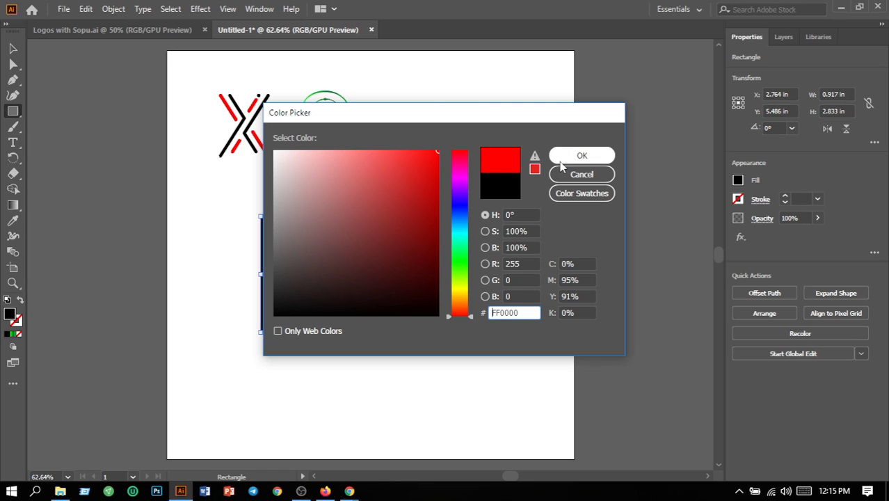
click(581, 156)
click(459, 380)
click(491, 255)
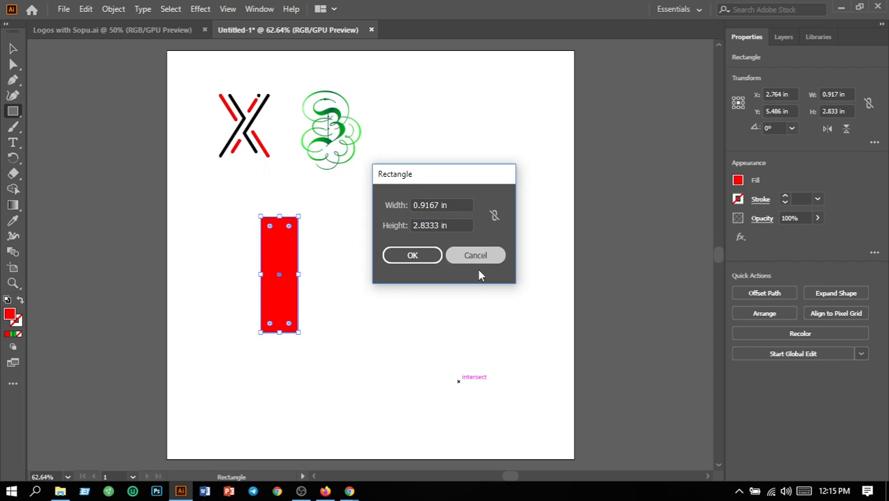
Place the red rectangle over the L's vertical stem so it covers the stem completely but not the foot
click(13, 48)
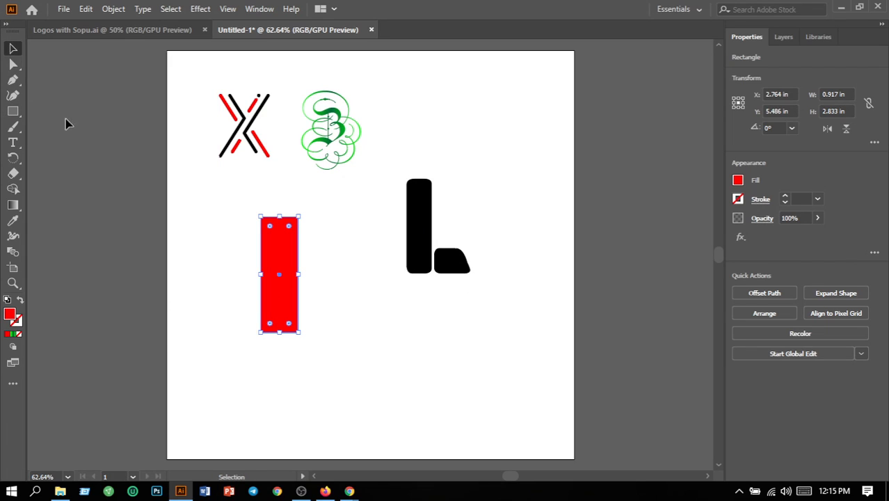
click(307, 312)
drag(298, 310, 434, 263)
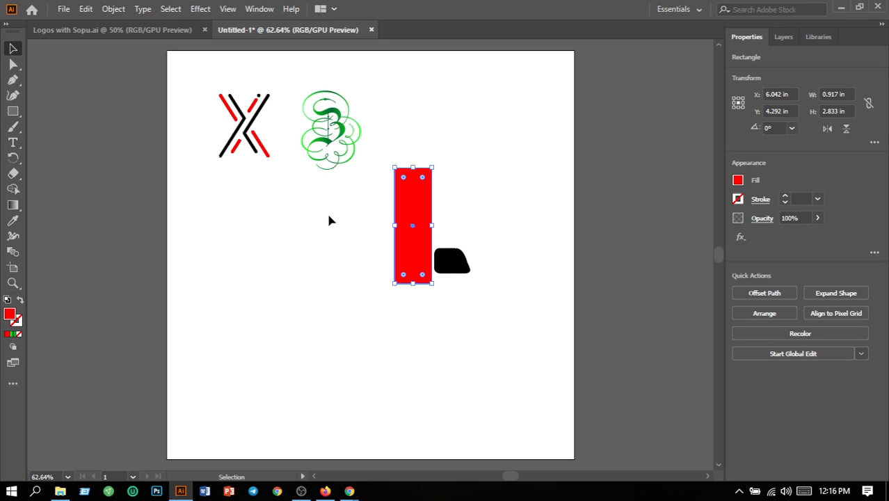
Use the Shape Builder on the rectangle and the L to remove the red area outside the stem, then deselect
drag(330, 220, 520, 323)
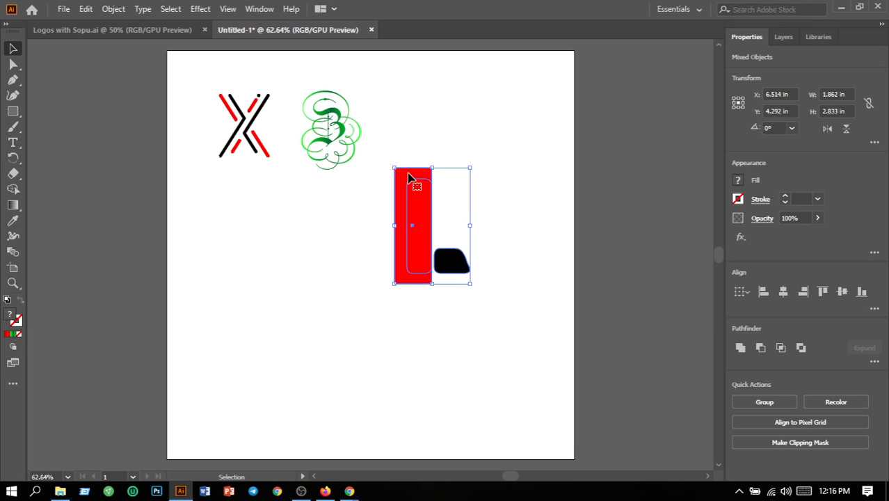
click(13, 188)
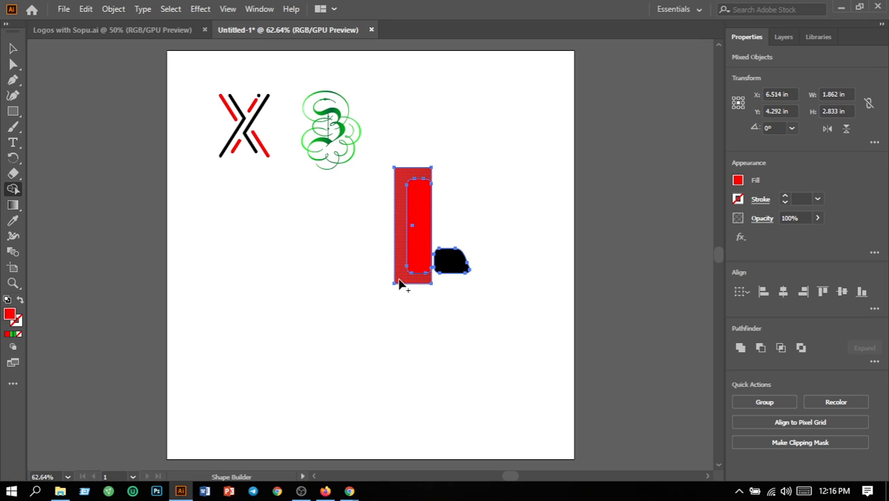
alt+click(400, 281)
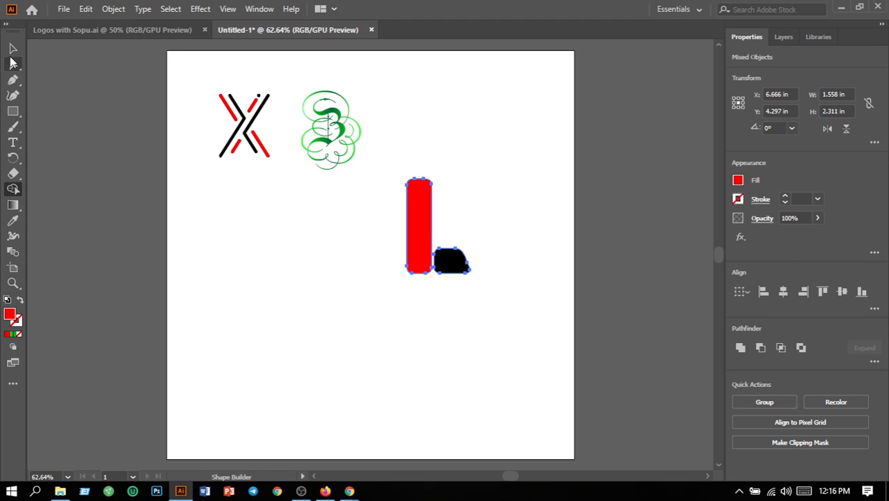
click(12, 48)
click(379, 354)
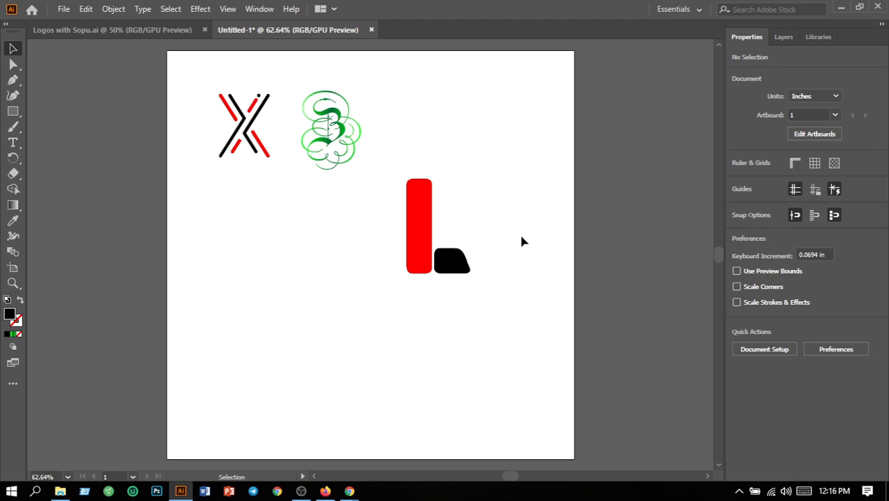
Move the red-and-black L up beside the green Z and scale it down to about the Z's height
drag(383, 171, 530, 315)
drag(467, 272, 473, 176)
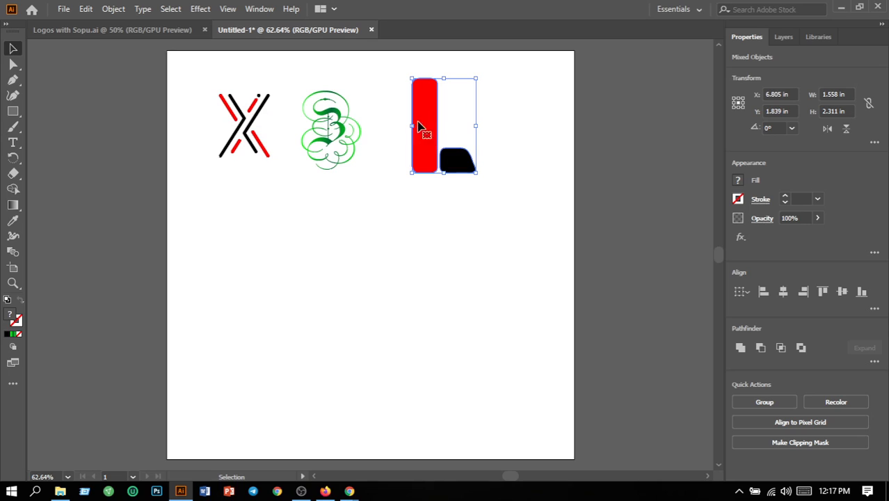
drag(412, 78, 489, 193)
click(402, 108)
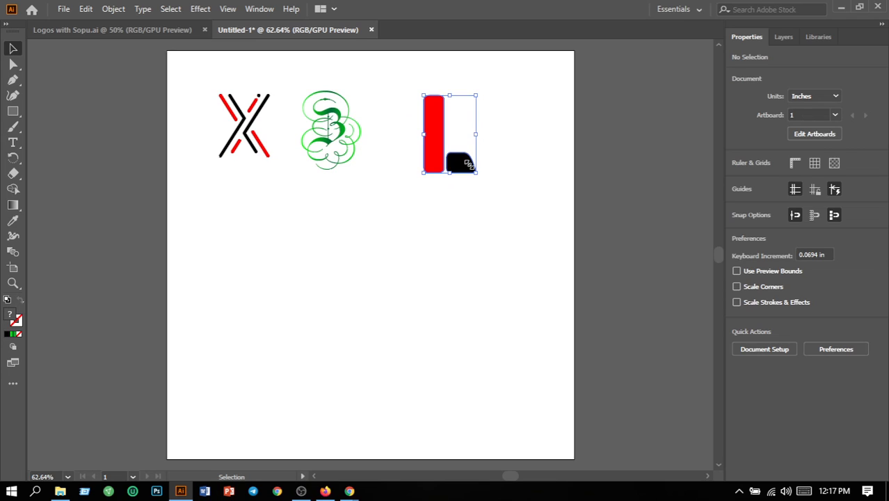
Arrange the logos diagonally on the artboard: X at the upper left, L in the centre and Z at the lower right
drag(448, 173, 369, 301)
drag(330, 144, 469, 375)
click(529, 390)
drag(189, 75, 269, 175)
drag(242, 125, 273, 163)
click(274, 281)
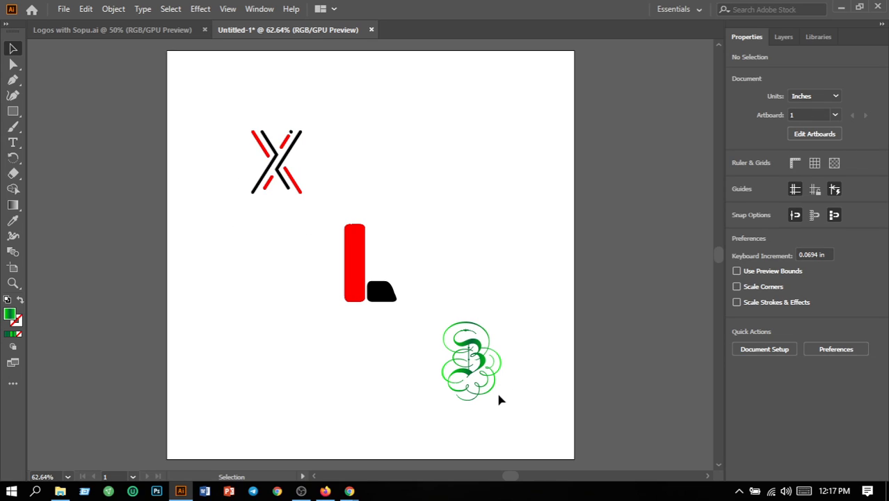
Save the document as an Adobe Illustrator file named 2 in the Logos with sopu folder, keeping the Illustrator 2020 options
click(63, 8)
click(84, 115)
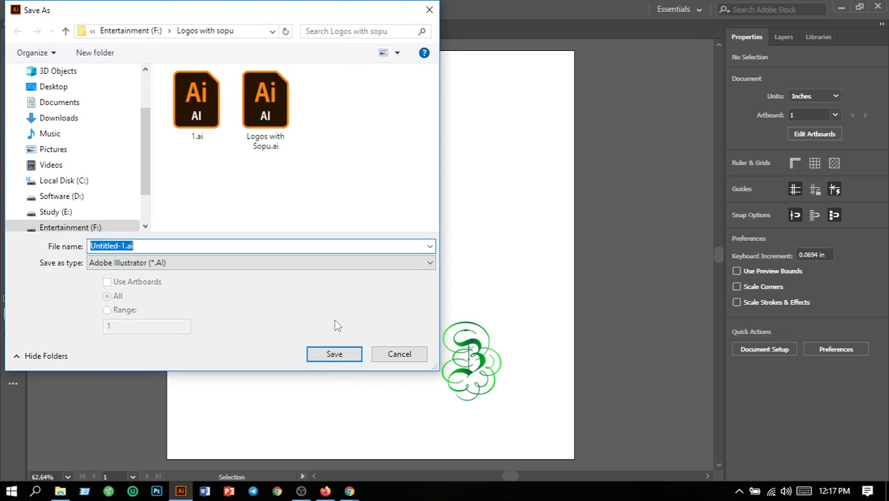
text(2)
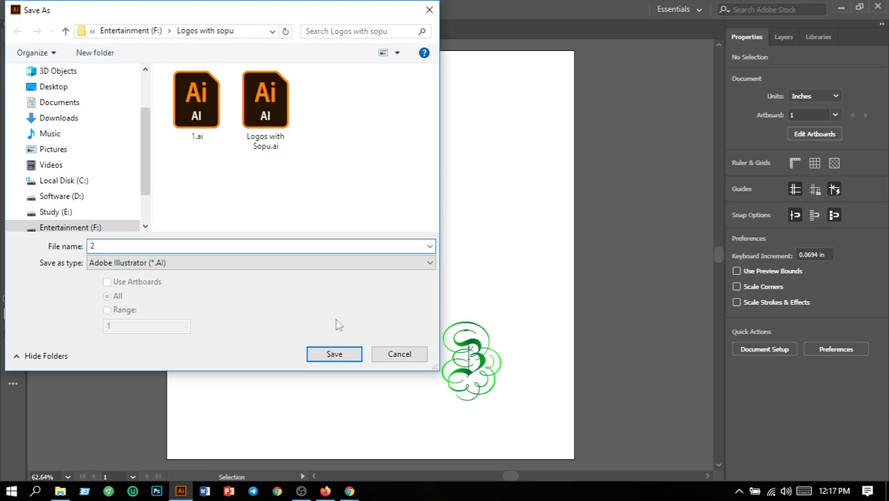
click(335, 357)
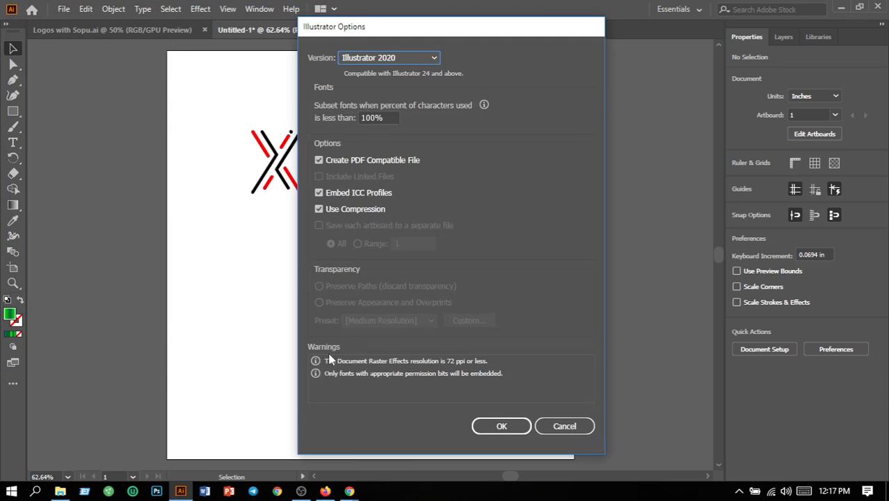
click(502, 426)
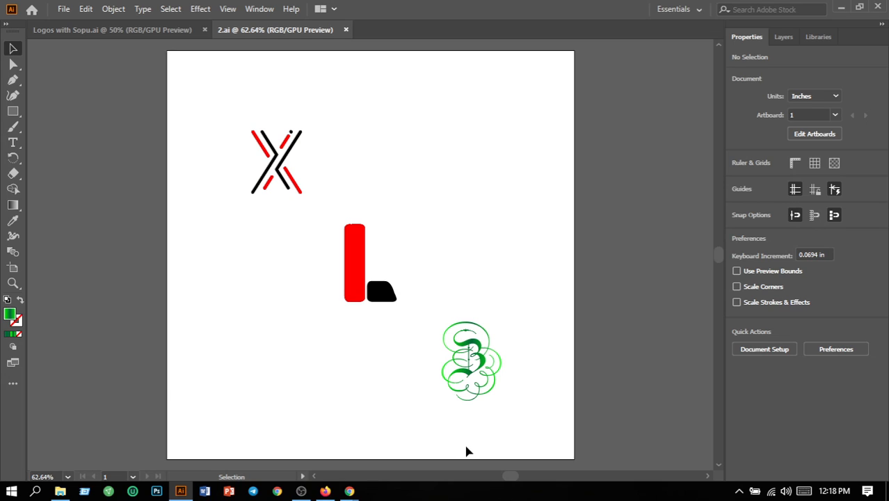
click(300, 491)
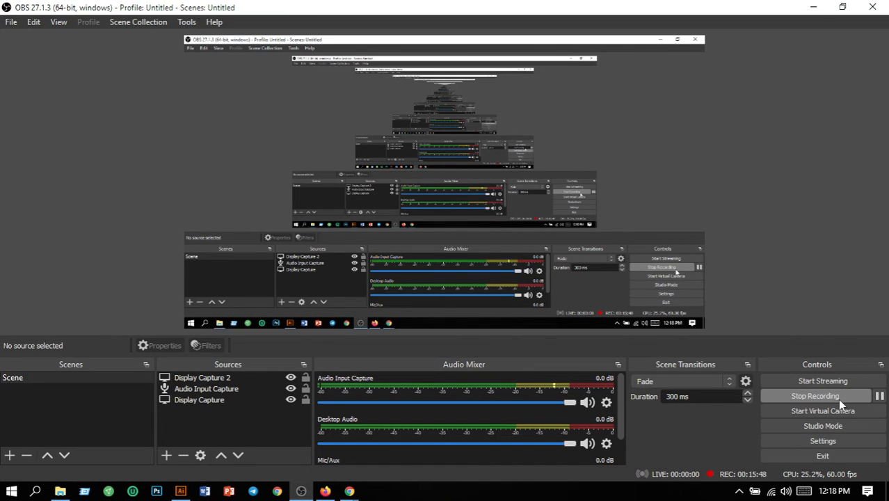